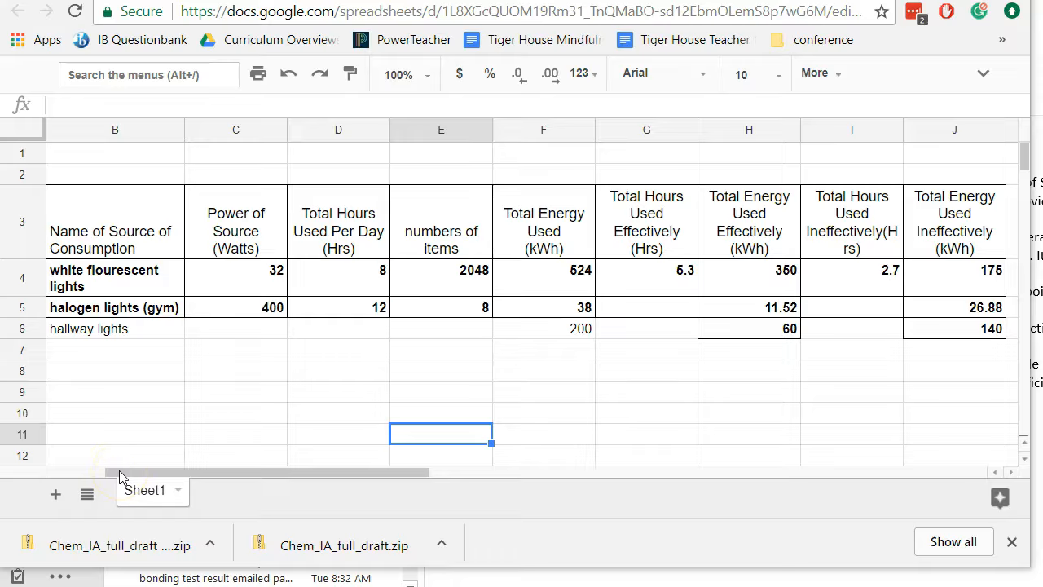
Step: Merge cells A4 to A6 beside the lighting rows and label the merged cell "Lights"
left_click(86, 477)
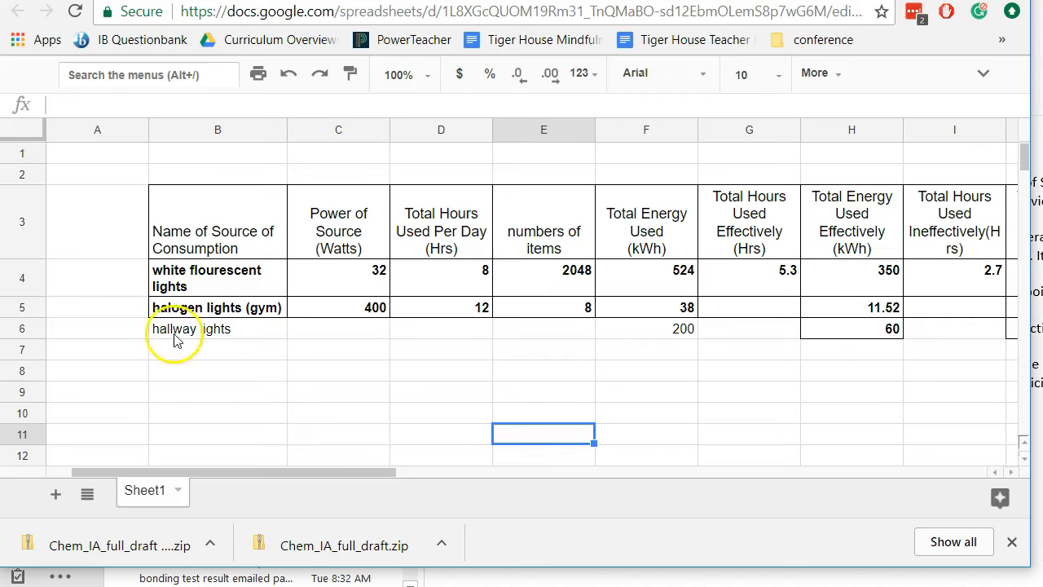
left_click(114, 282)
left_click_drag(114, 281, 103, 335)
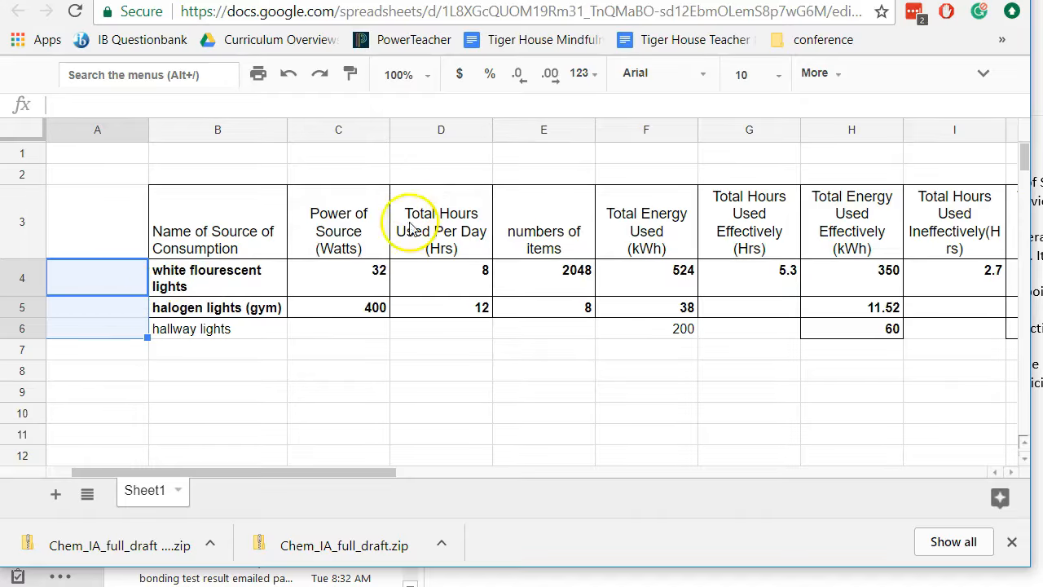
left_click(842, 80)
left_click(421, 119)
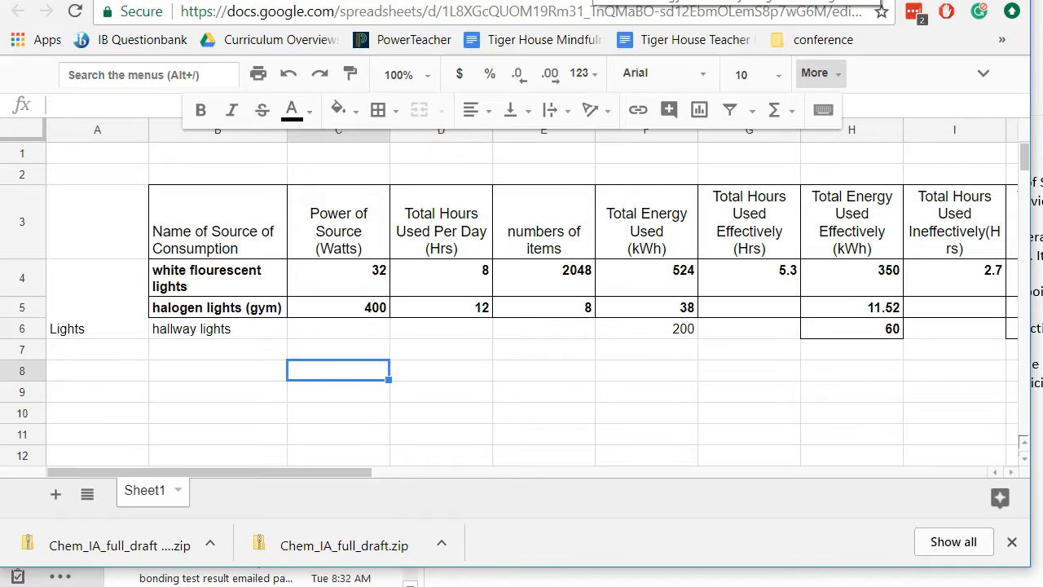
Step: Switch to SankeyMATIC, dismiss the downloads bar, and replace the example flows with "Total energy [7600]"
left_click(536, 1)
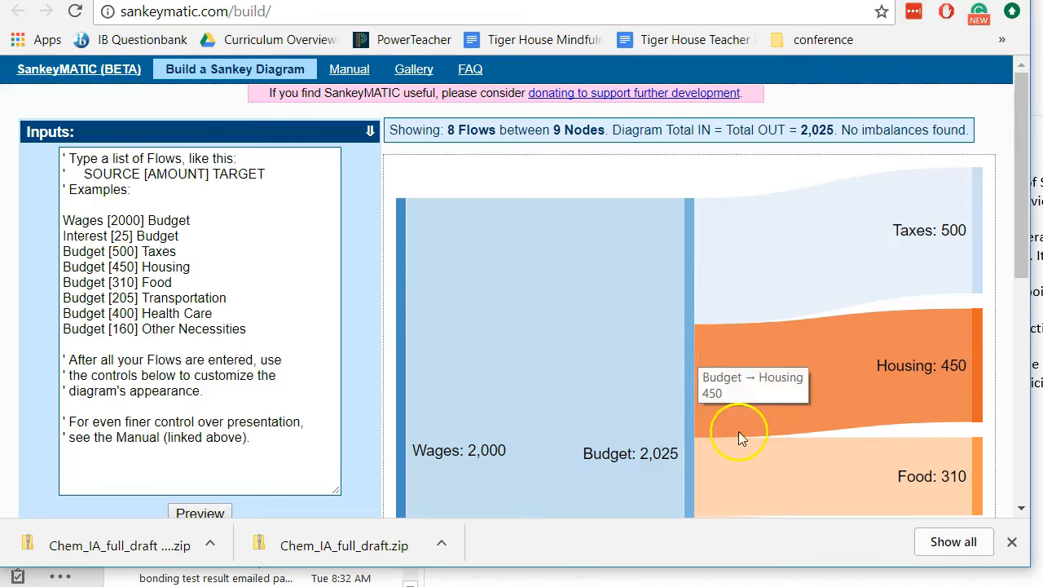
left_click(1012, 541)
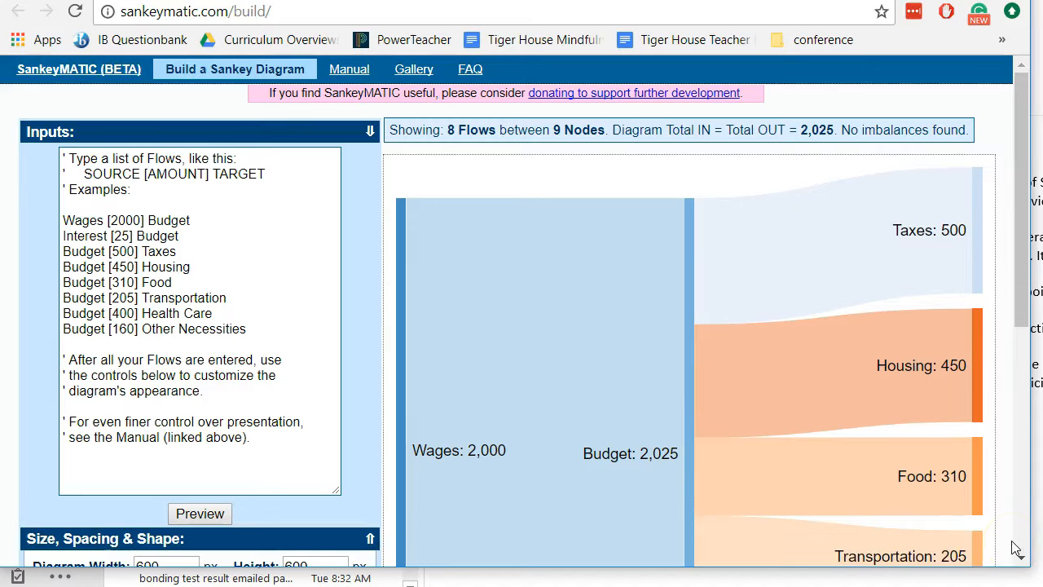
mouse_move(642, 232)
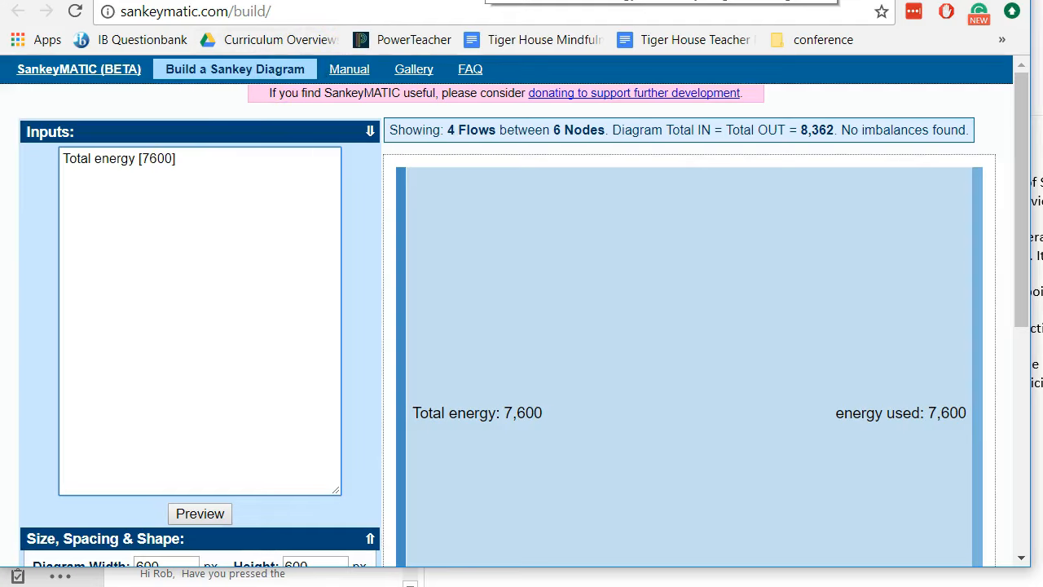
Step: Check the campus's average daily electricity use in the Sankey Diagram assessment document
left_click(479, 1)
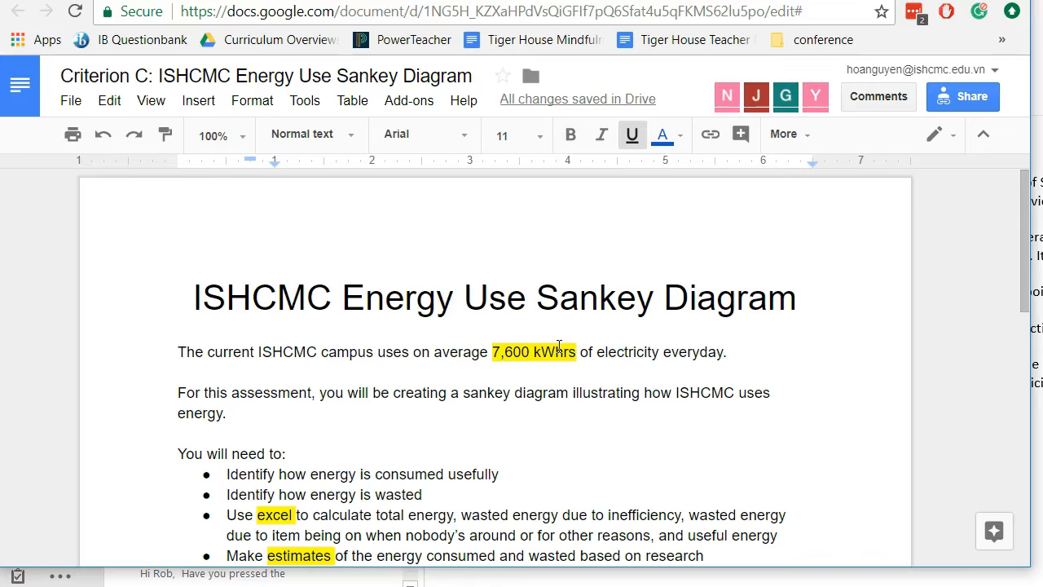
left_click(486, 341)
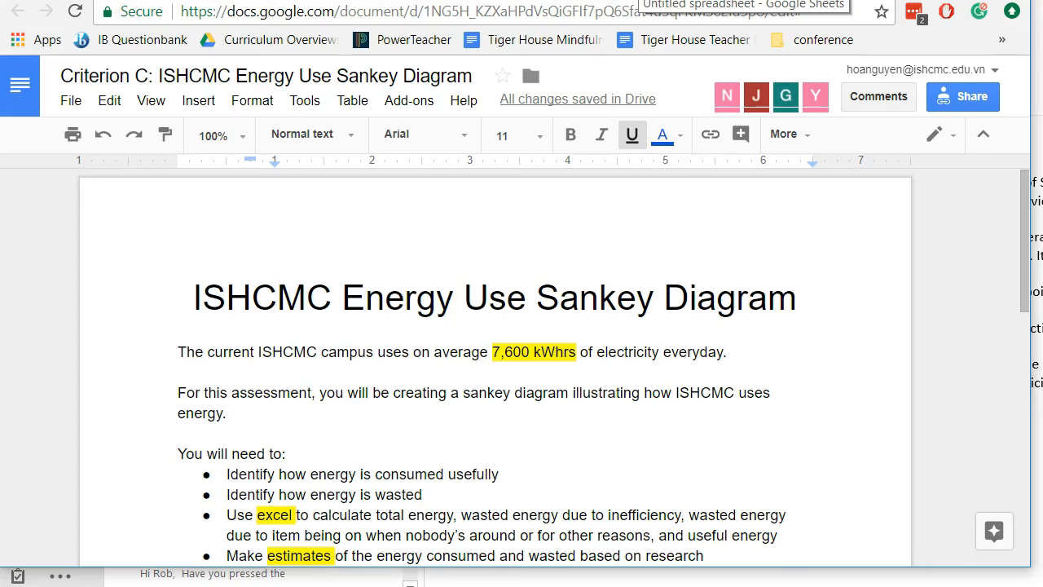
Step: Return to the energy spreadsheet, add "(classroom)" to the white fluorescent lights label, and review the halogen and hallway light entries
left_click(634, 1)
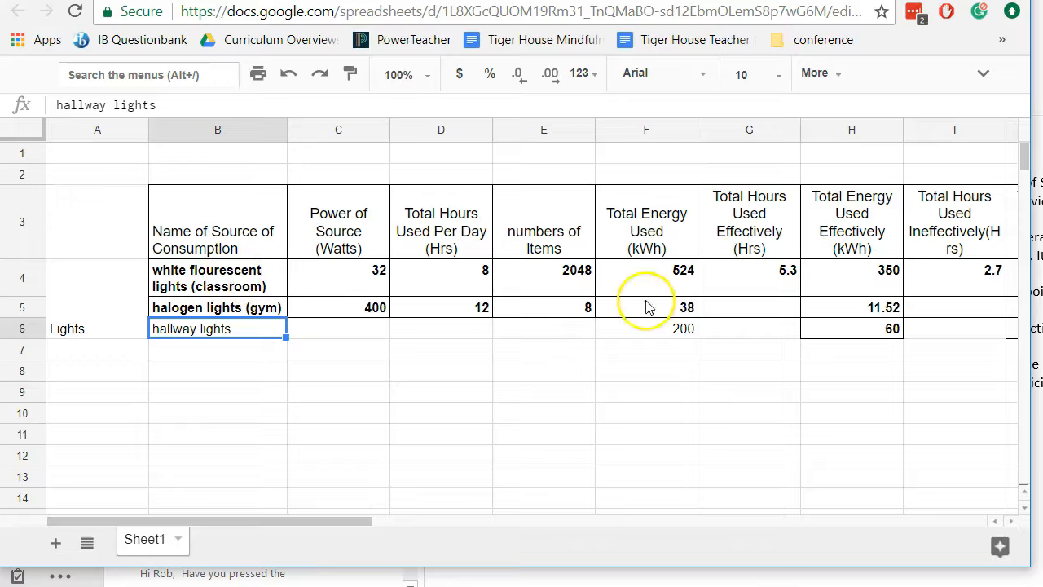
left_click(687, 310)
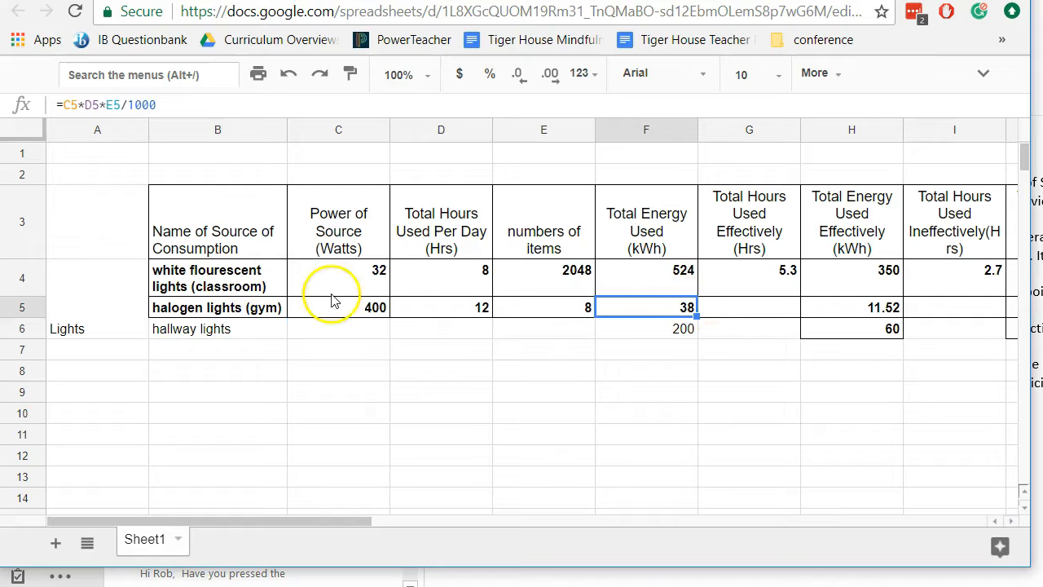
left_click(274, 307)
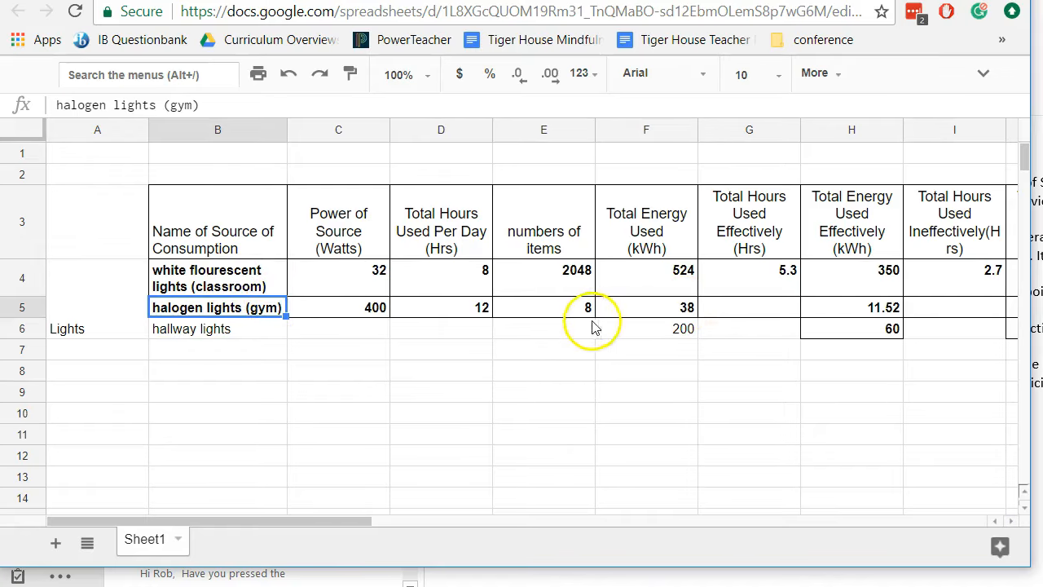
left_click(660, 330)
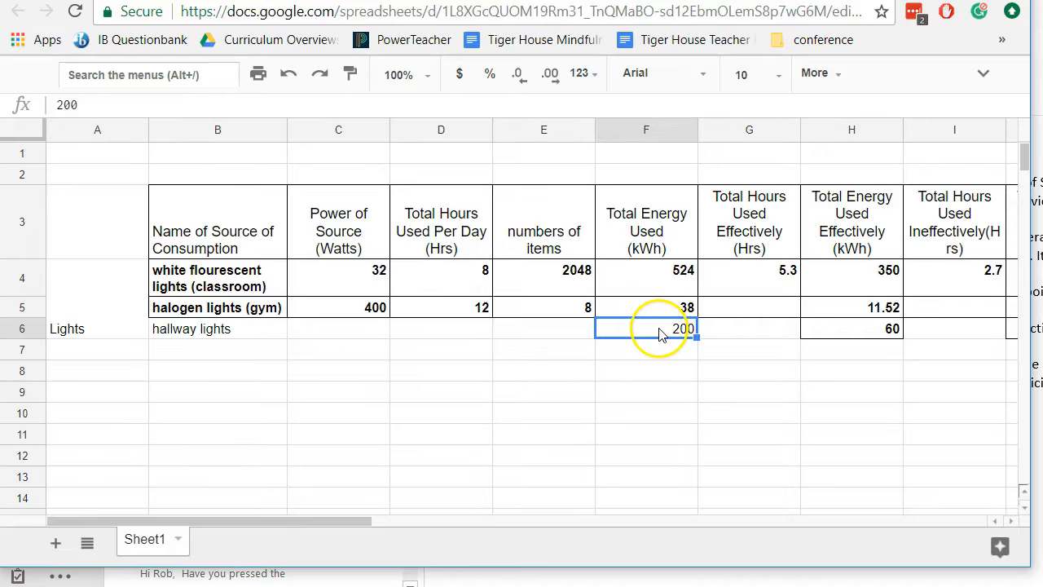
left_click(213, 330)
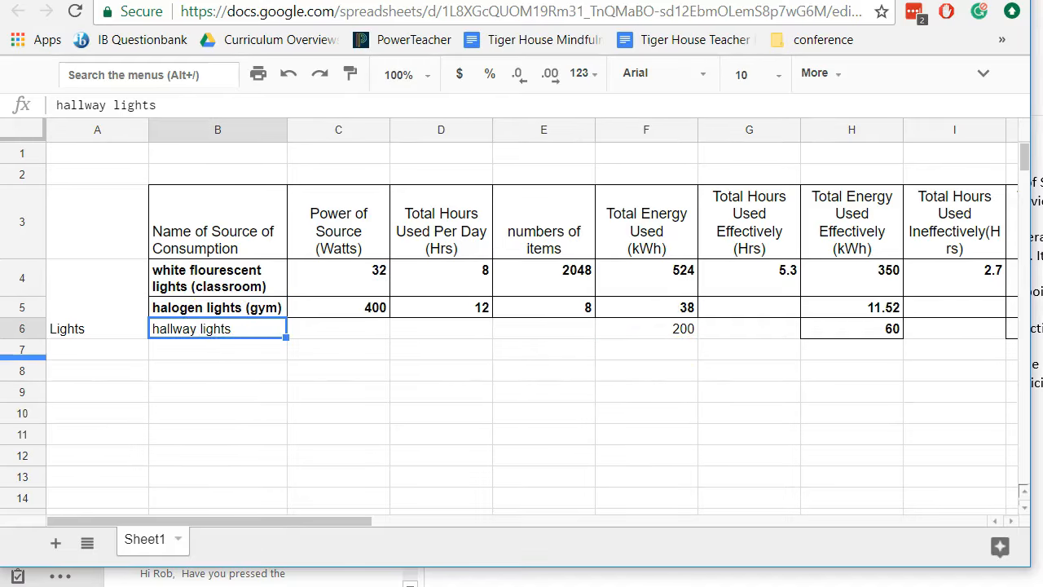
Step: Total the energy used by all three light types, F4:F6, with a SUM formula in cell F8
left_click(656, 369)
type("=sum")
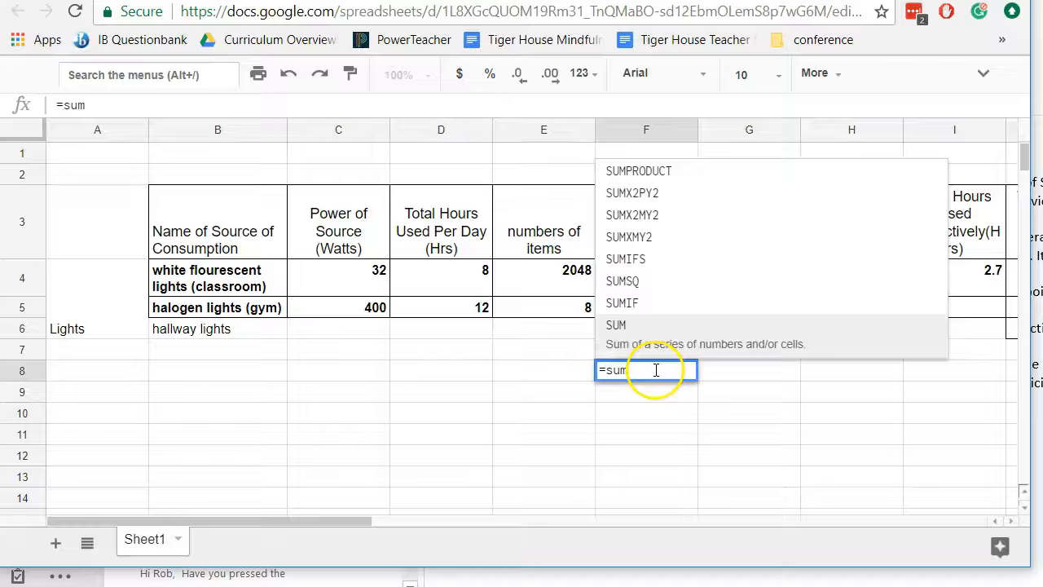
type("(")
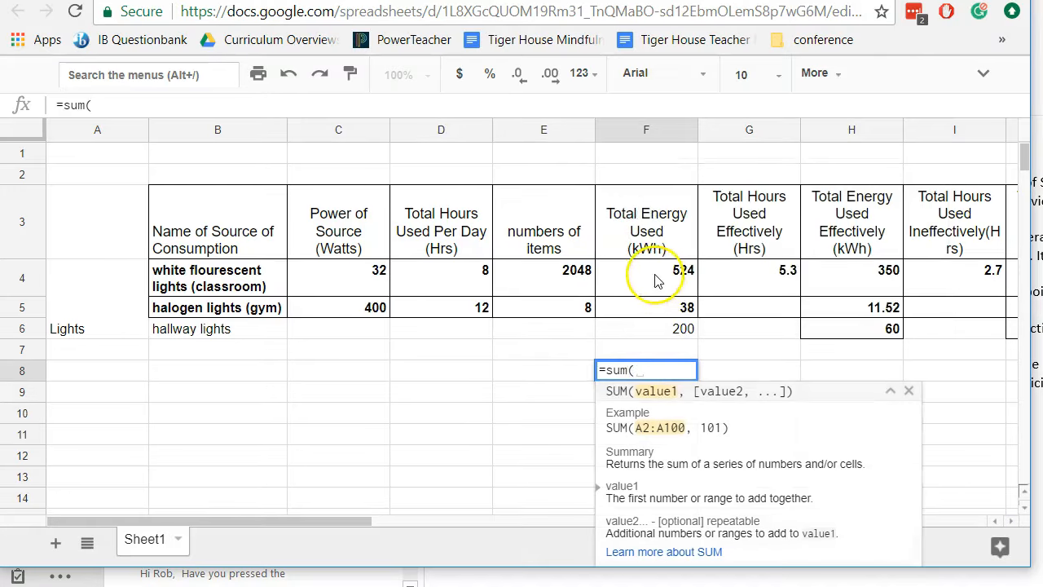
left_click_drag(656, 275, 645, 330)
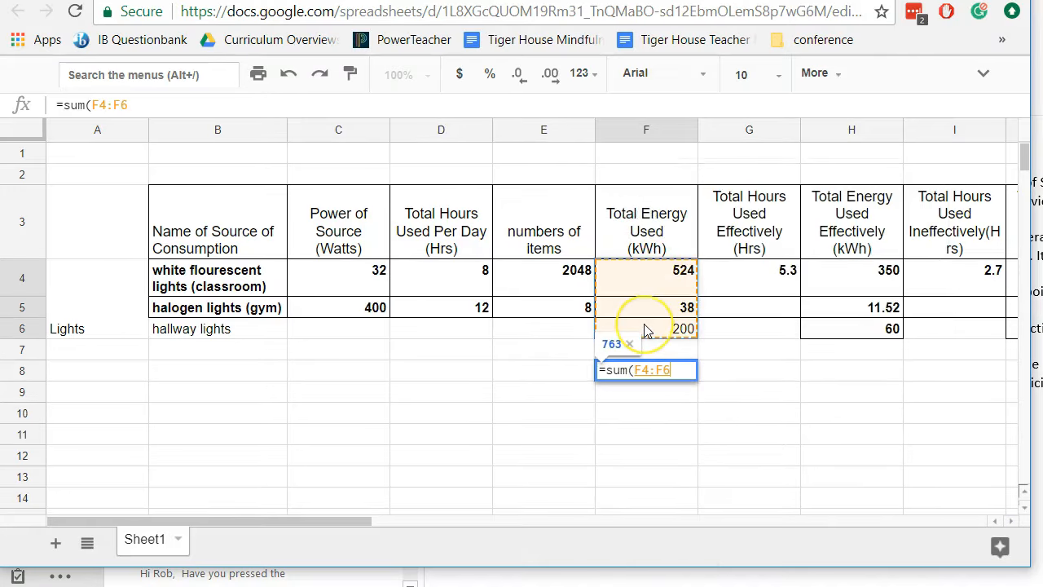
key("Return")
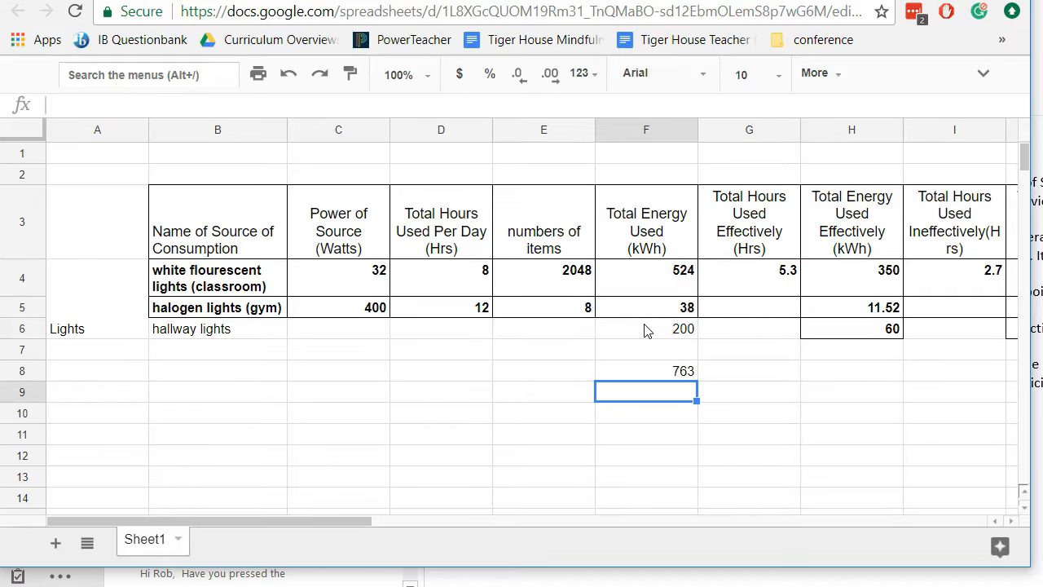
key("Up")
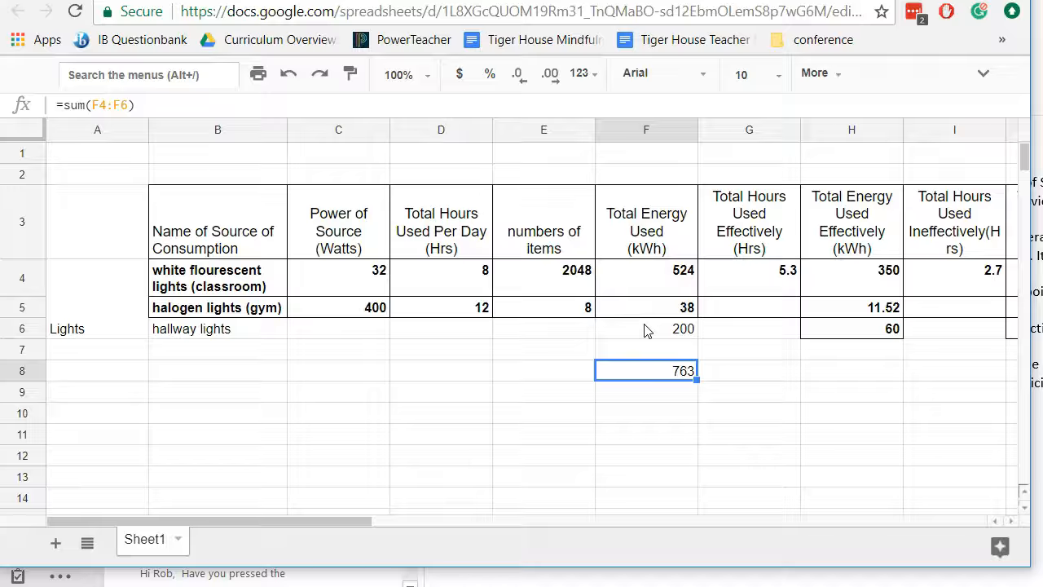
key("Left")
key("Left")
key("Left")
key("Left")
key("Left")
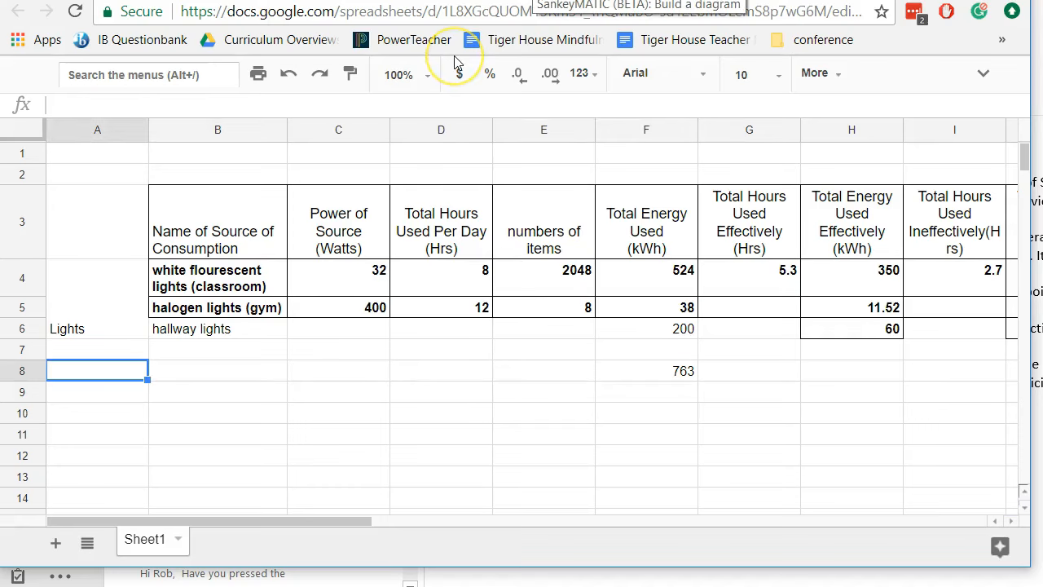
Step: Back in SankeyMATIC, complete the total energy flow with target "energy used" and add the flow "energy used [763] lights"
left_click(533, 1)
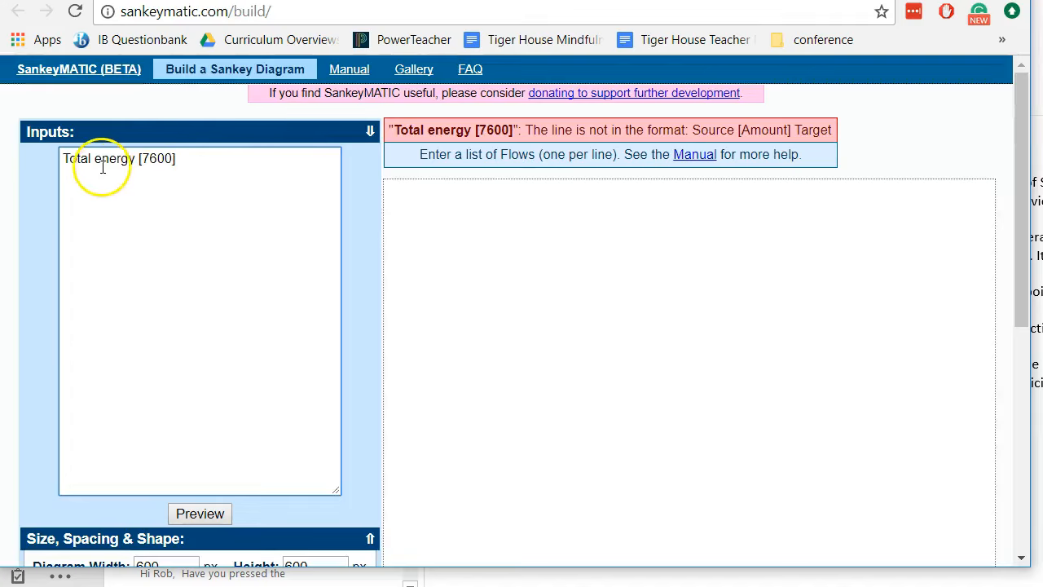
left_click(179, 171)
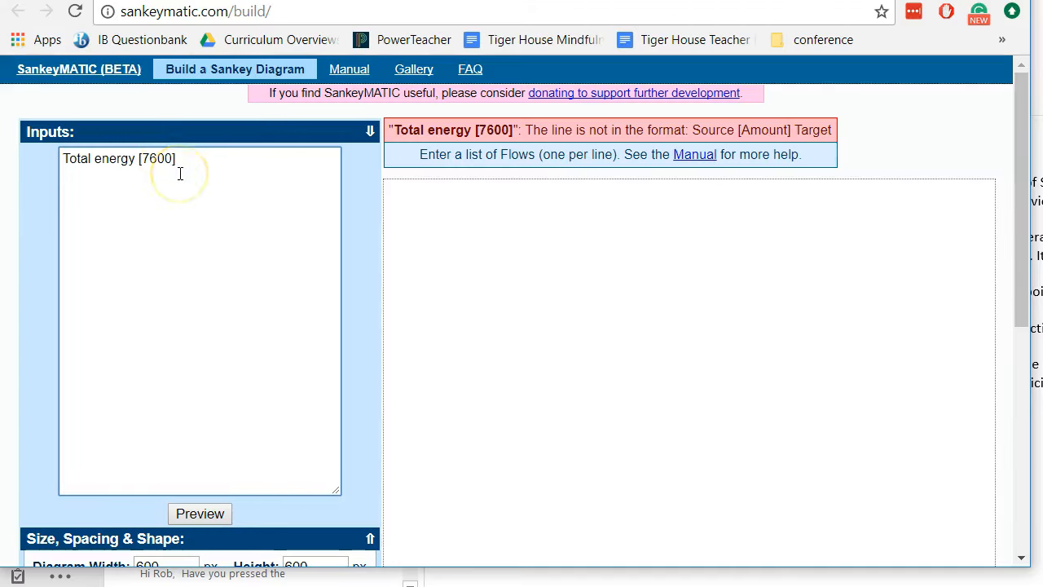
type("energy used")
key("Return")
key("Return")
type("energy used")
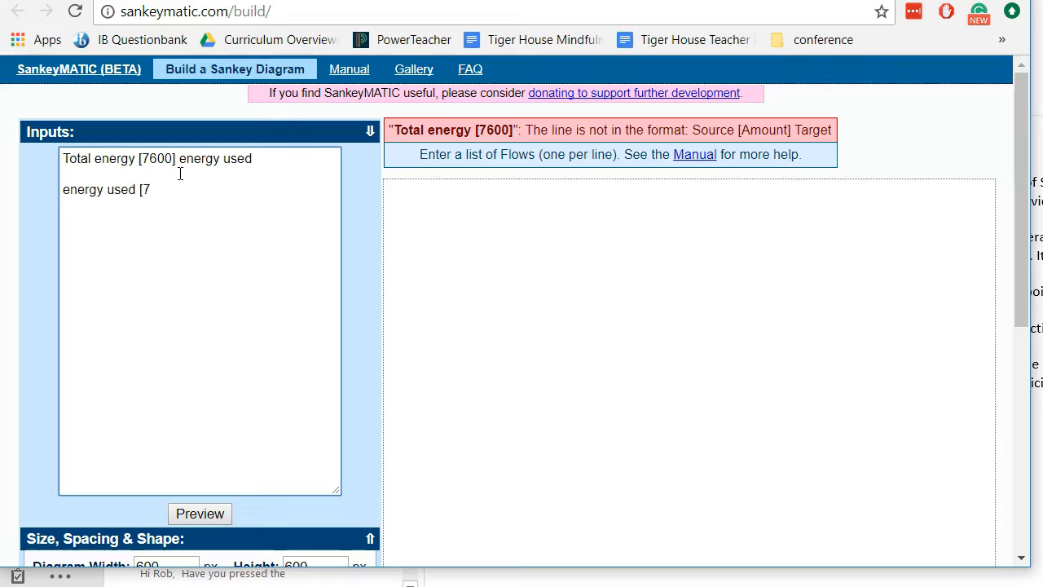
type(" [763] lights")
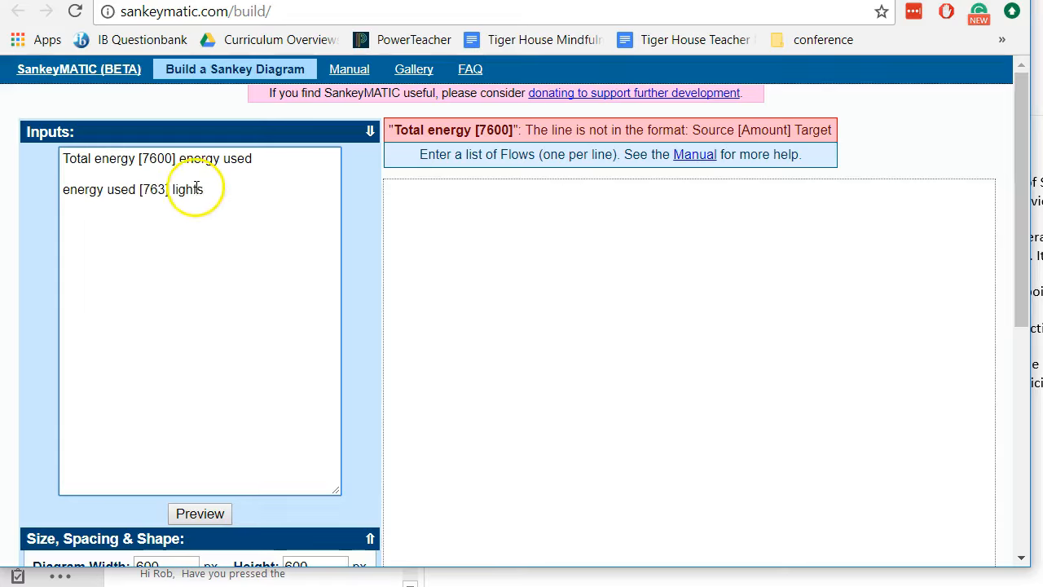
Step: Check the source and target names in the two flow lines and preview the diagram
double_click(186, 194)
left_click(186, 194)
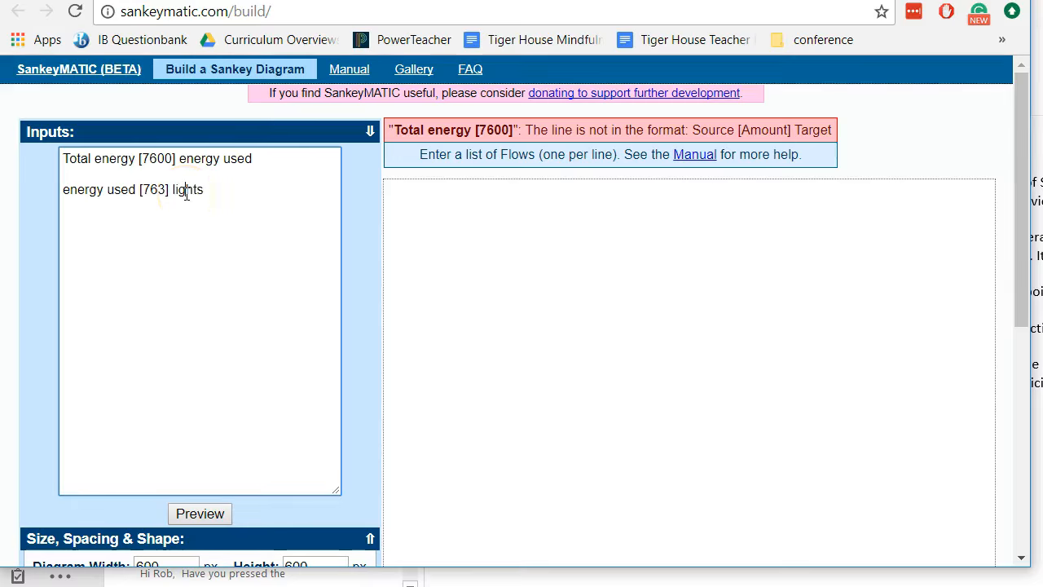
left_click_drag(65, 191, 141, 191)
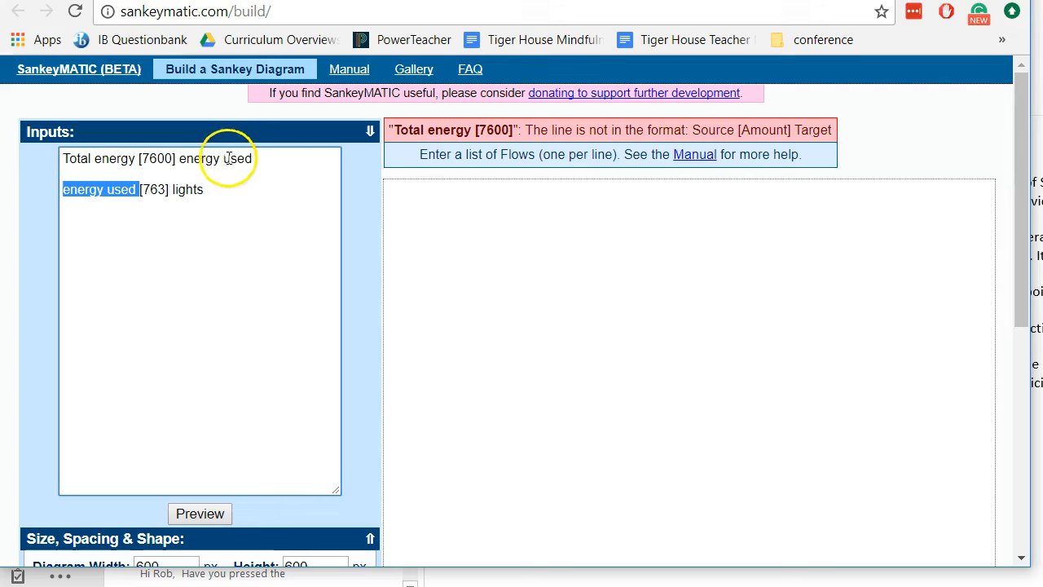
left_click(209, 195)
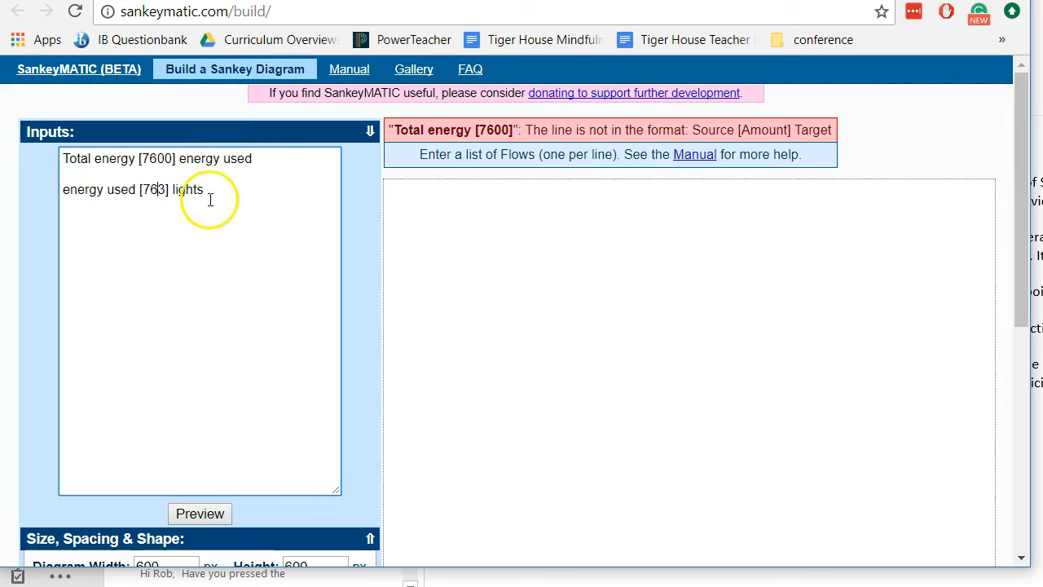
left_click(201, 515)
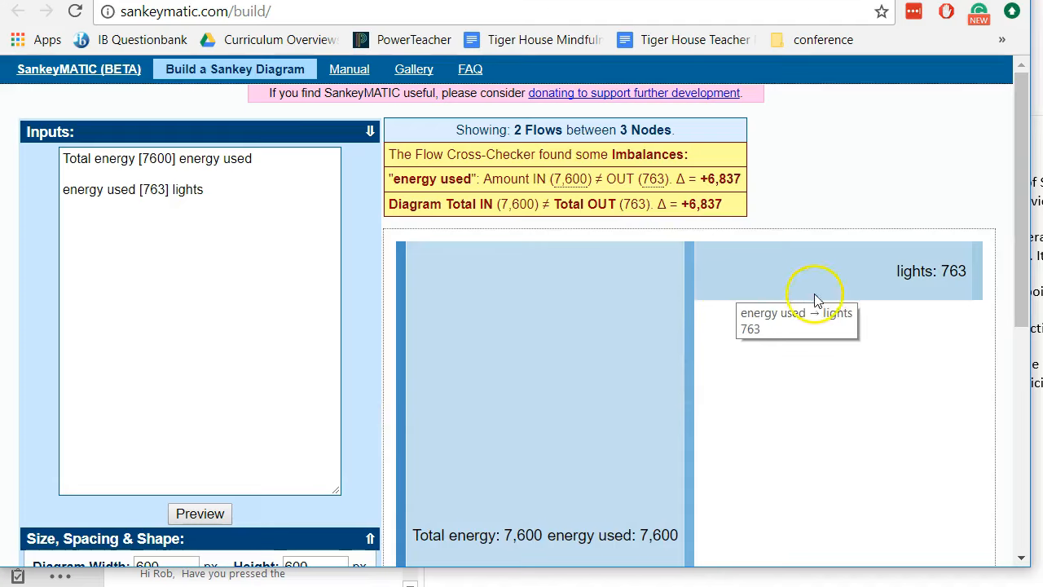
Step: Split lights into flows of 524 to classroom lights, 38 to gym lights and 200 to hallway lights, using the spreadsheet's figures
left_click(219, 195)
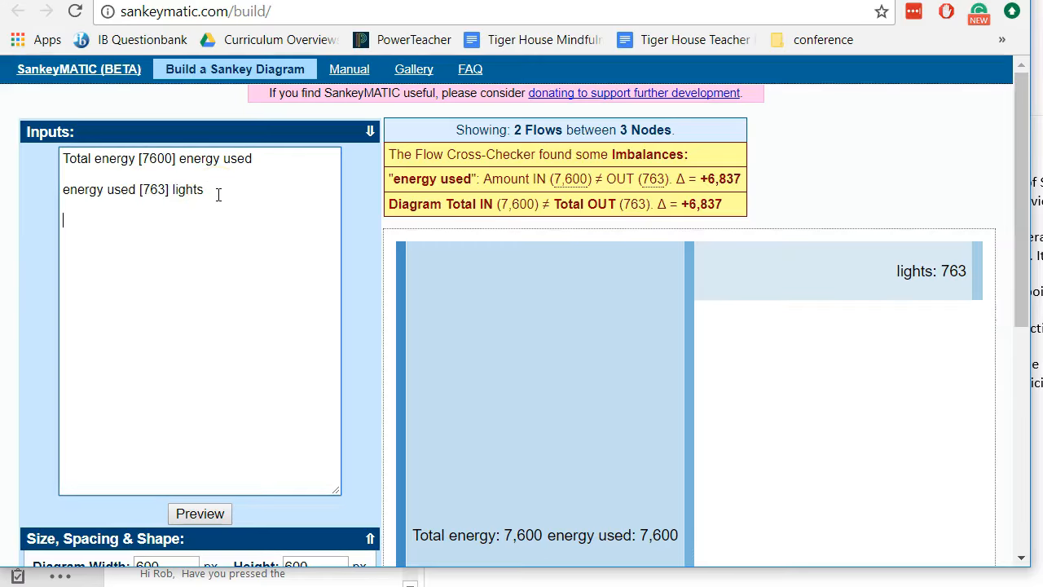
type("lights")
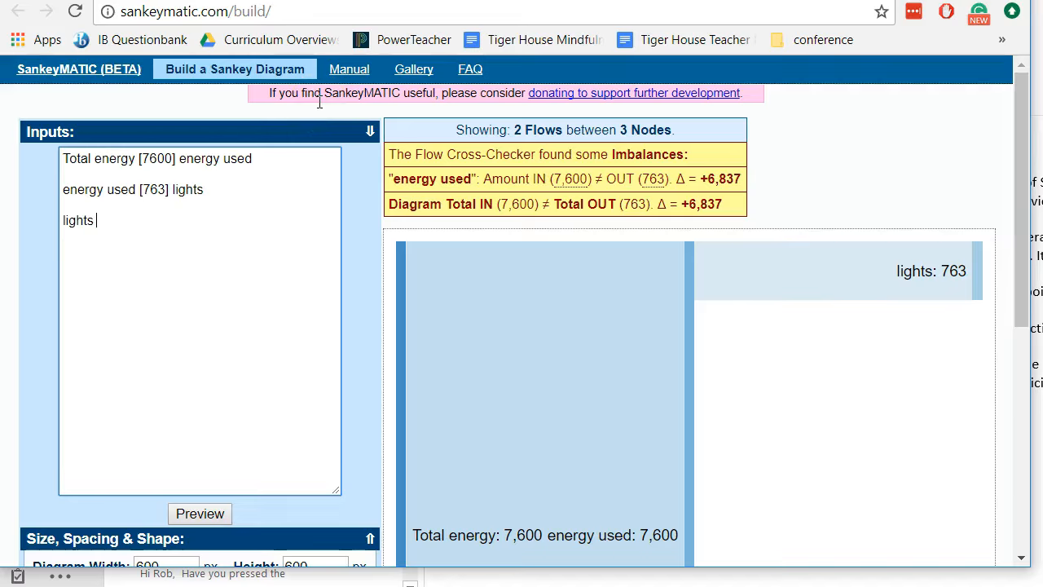
type(" [")
key("ctrl+Tab")
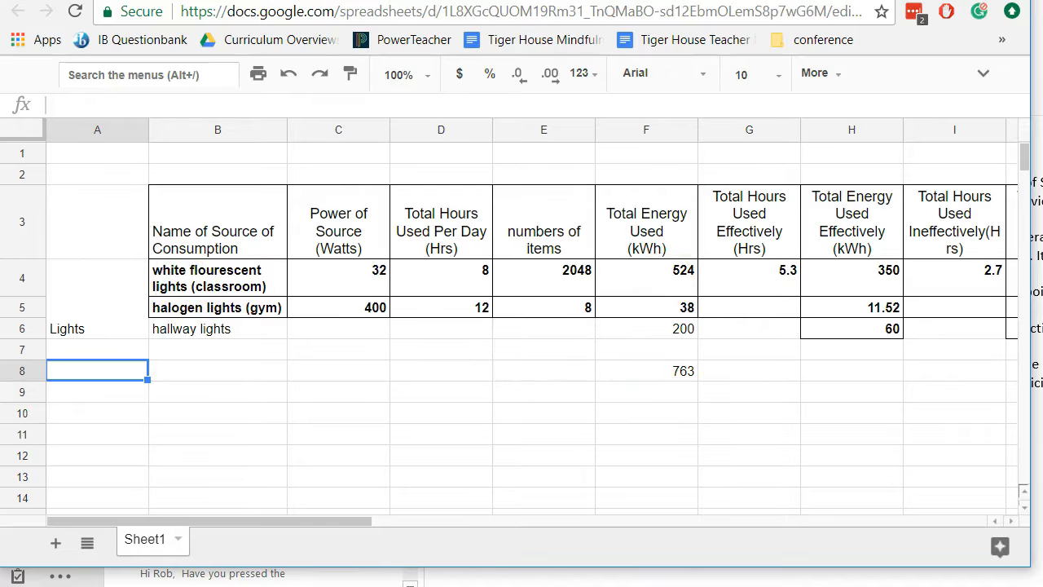
key("ctrl+Tab")
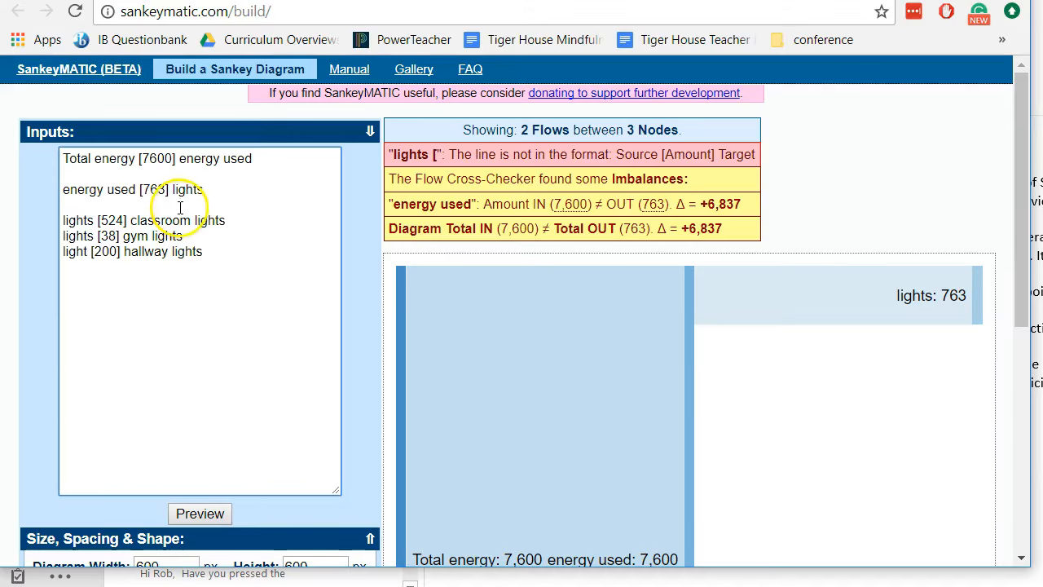
Step: Correct the hallway flow's source name to "lights" and preview the diagram
left_click(91, 251)
type("s")
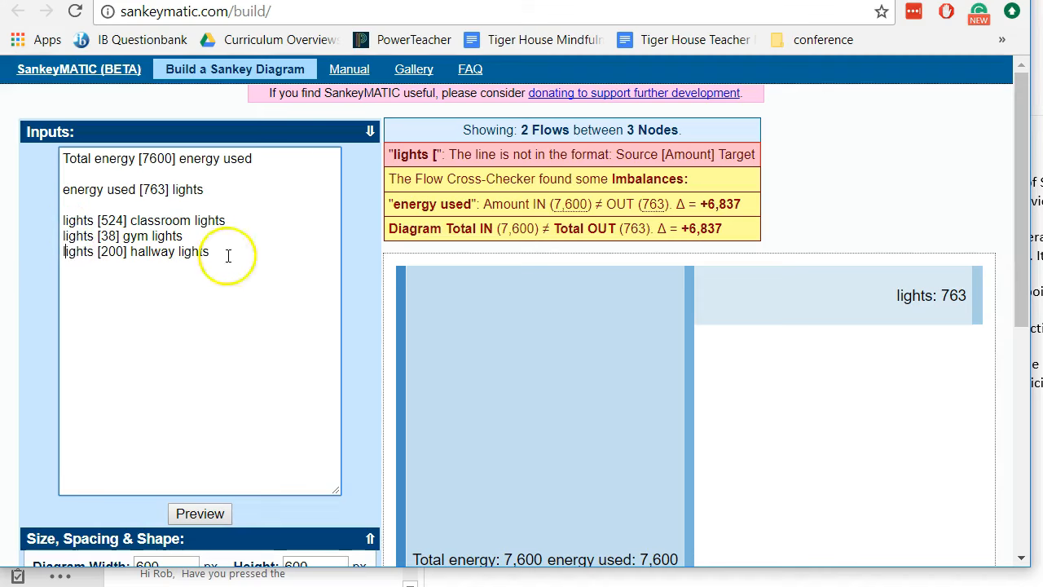
left_click(214, 519)
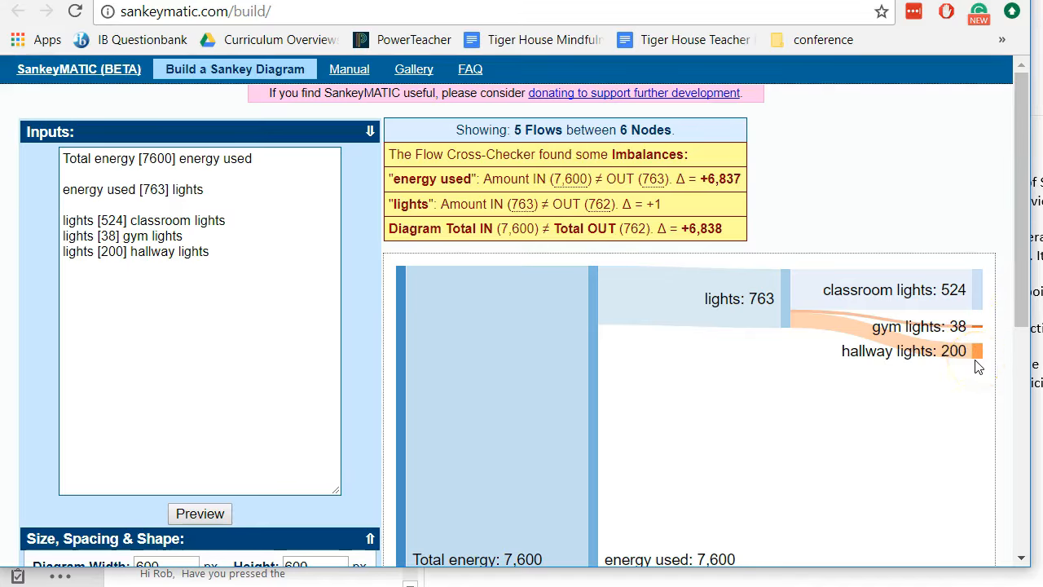
Step: Change the hallway flow's source name to "Lights" with a capital L
left_click(68, 252)
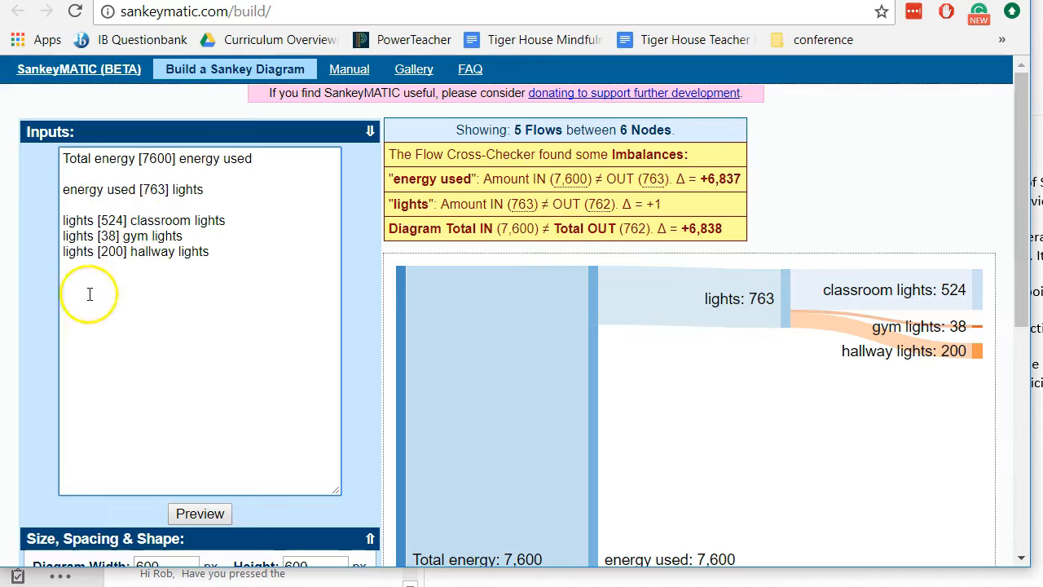
key("Delete")
type("L")
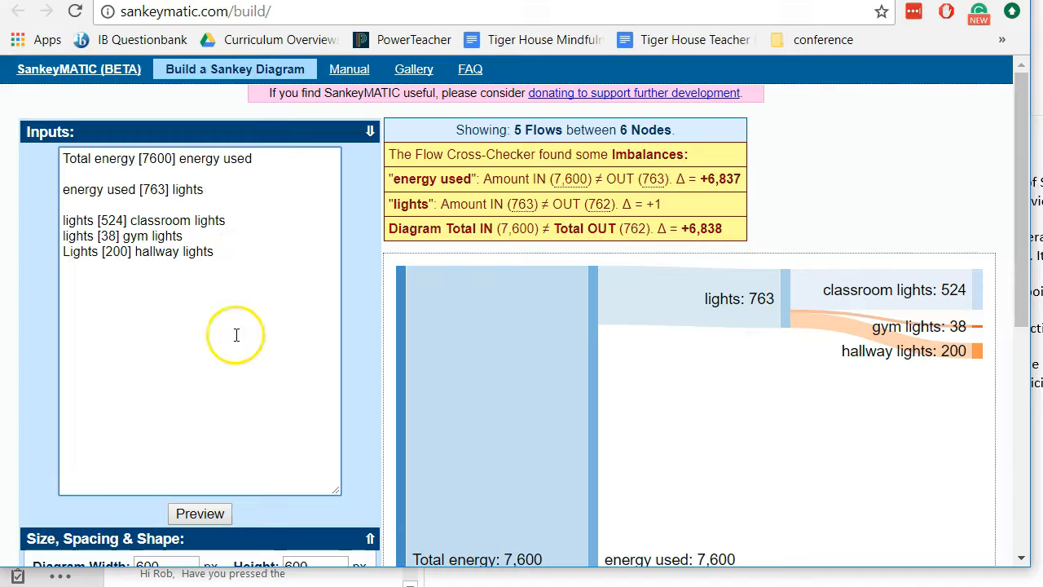
Step: Preview the diagram with the capitalized "Lights" source and examine how the hallway flow is connected
left_click(201, 515)
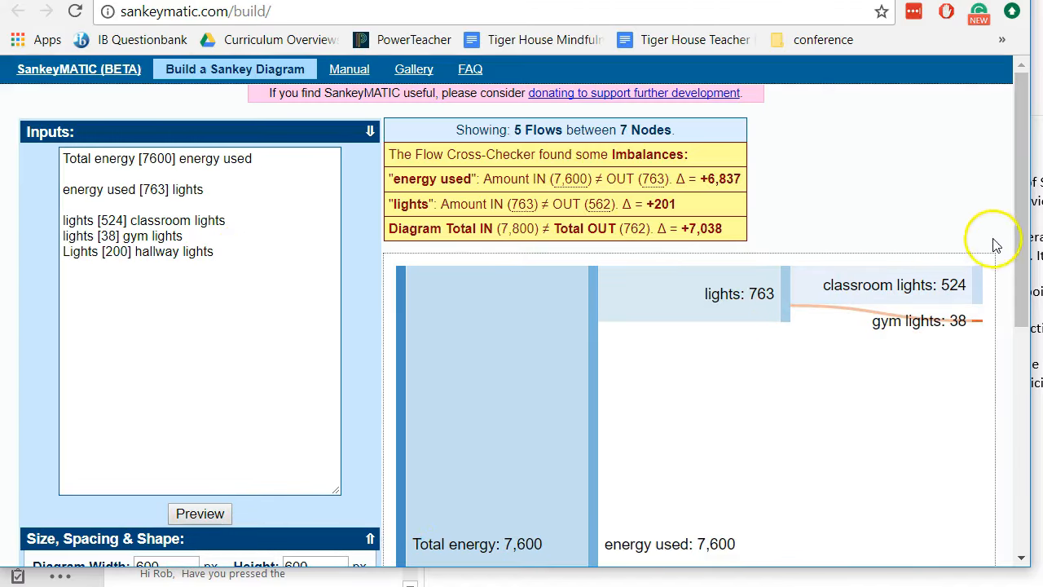
left_click_drag(1024, 221, 1018, 392)
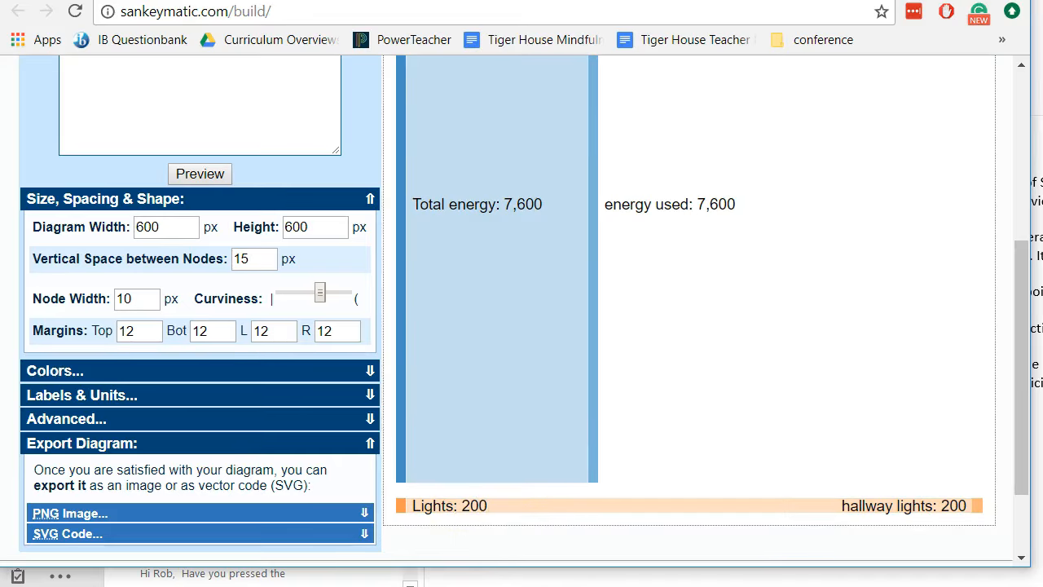
left_click_drag(1022, 269, 1017, 133)
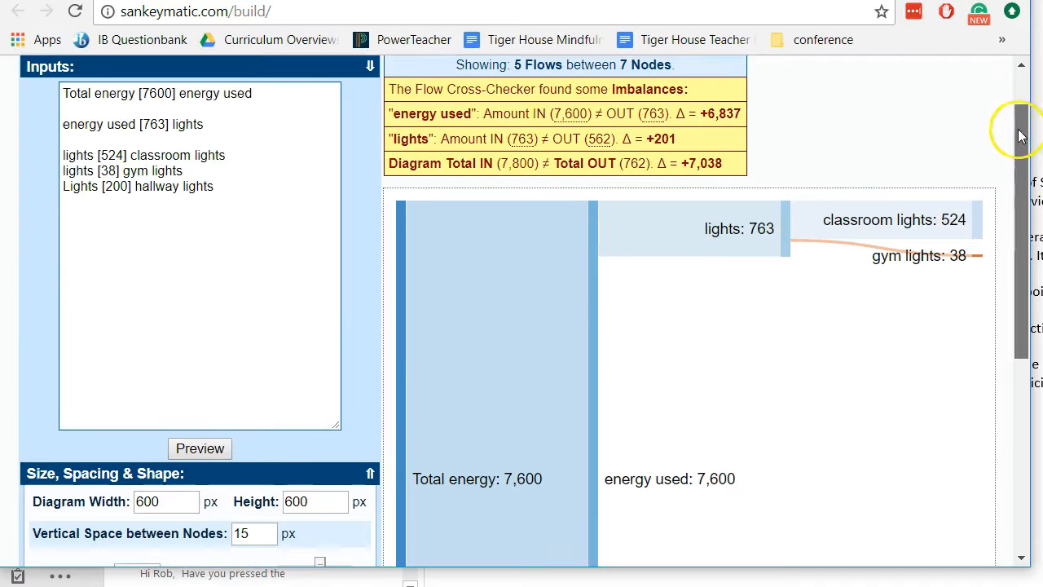
Step: Change the hallway flow's source name back to lowercase "lights", preview the diagram, and start a new block below the flow lines
left_click(70, 191)
key("BackSpace")
type("l")
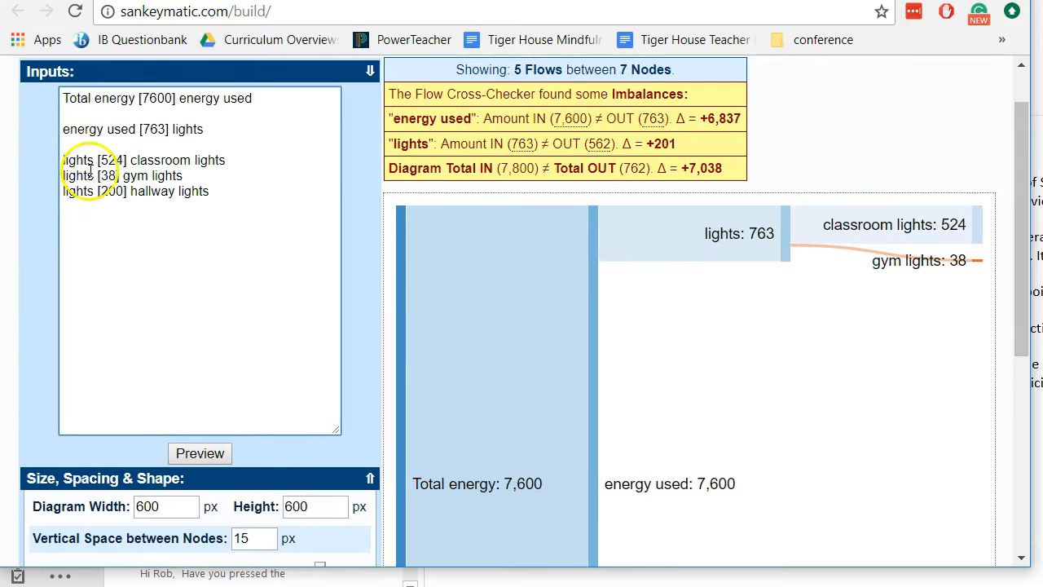
left_click(210, 456)
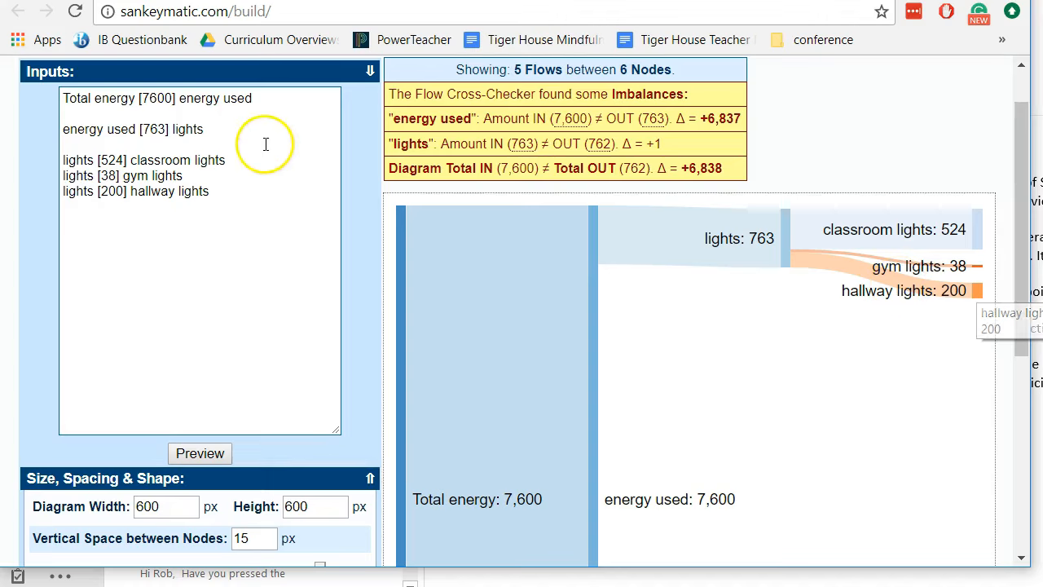
left_click(223, 201)
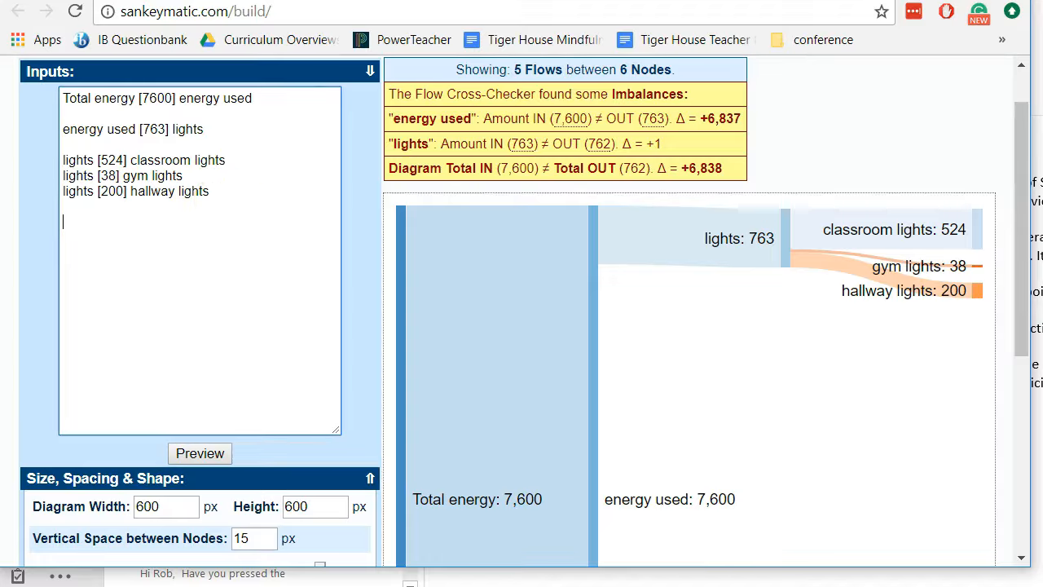
Step: Switch to the Google Sheets spreadsheet and fill the Total Energy Used (kWh) column with yellow
left_click(642, 1)
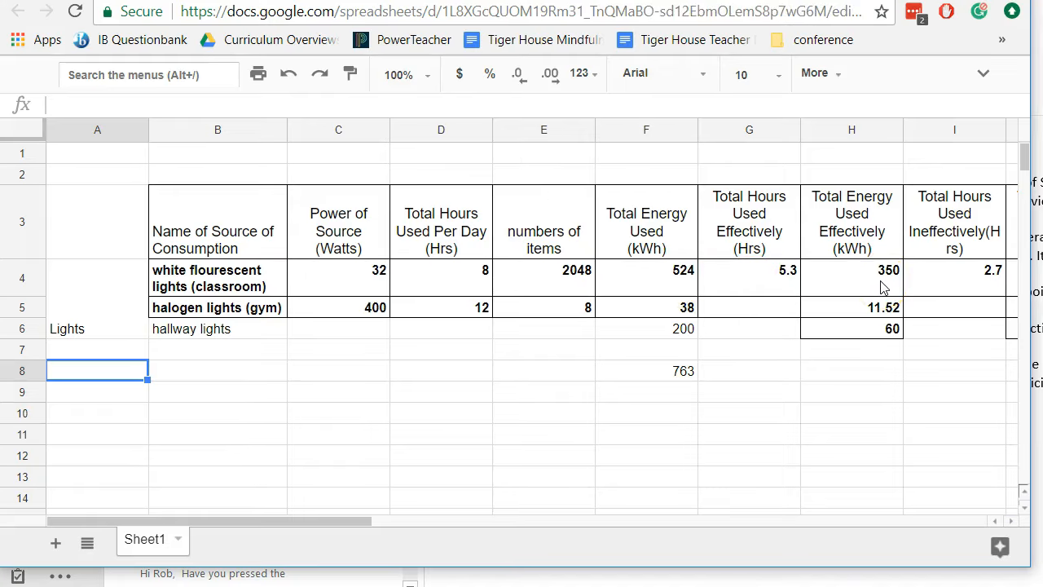
left_click(643, 137)
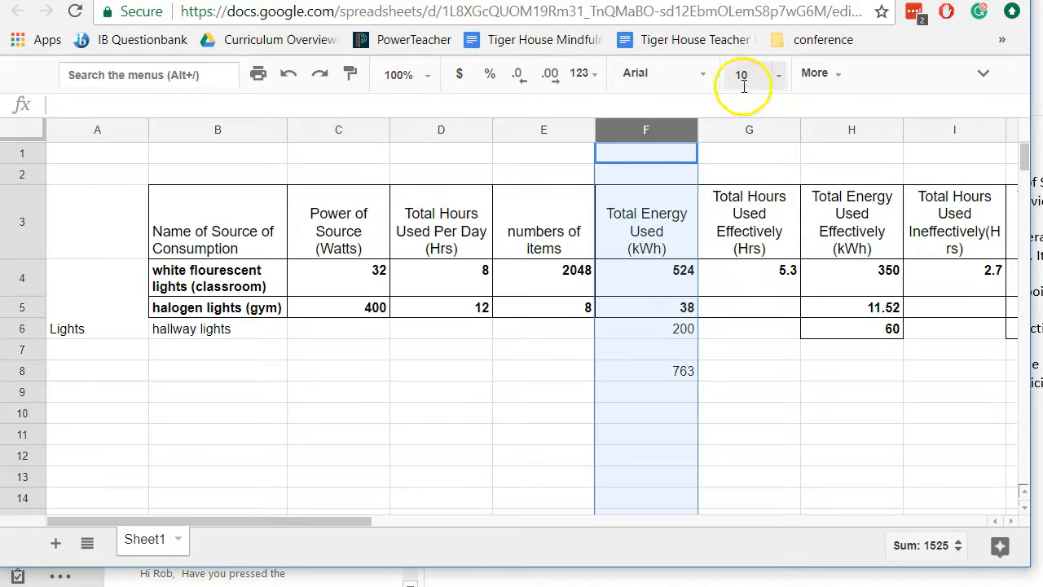
left_click(835, 80)
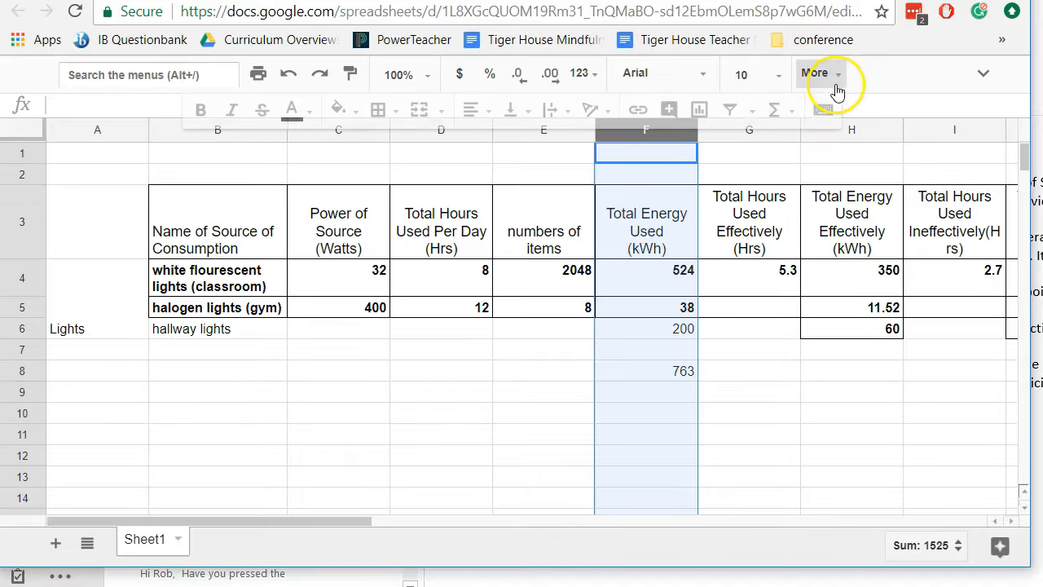
left_click(343, 119)
left_click(411, 198)
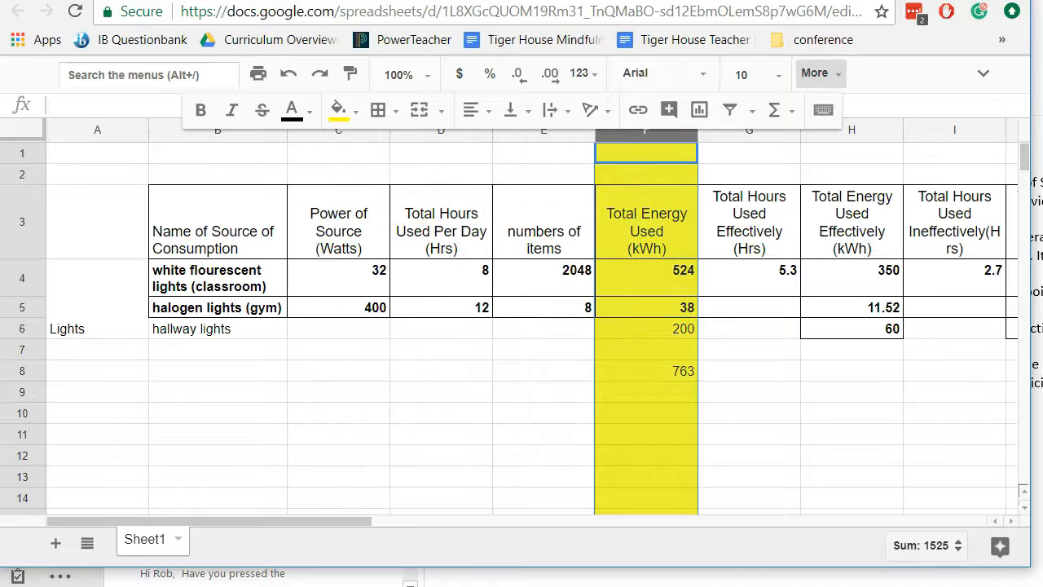
Step: Fill the Total Energy Used Effectively column with light pink and the Total Energy Used Ineffectively column with light blue
left_click(853, 131)
left_click(357, 116)
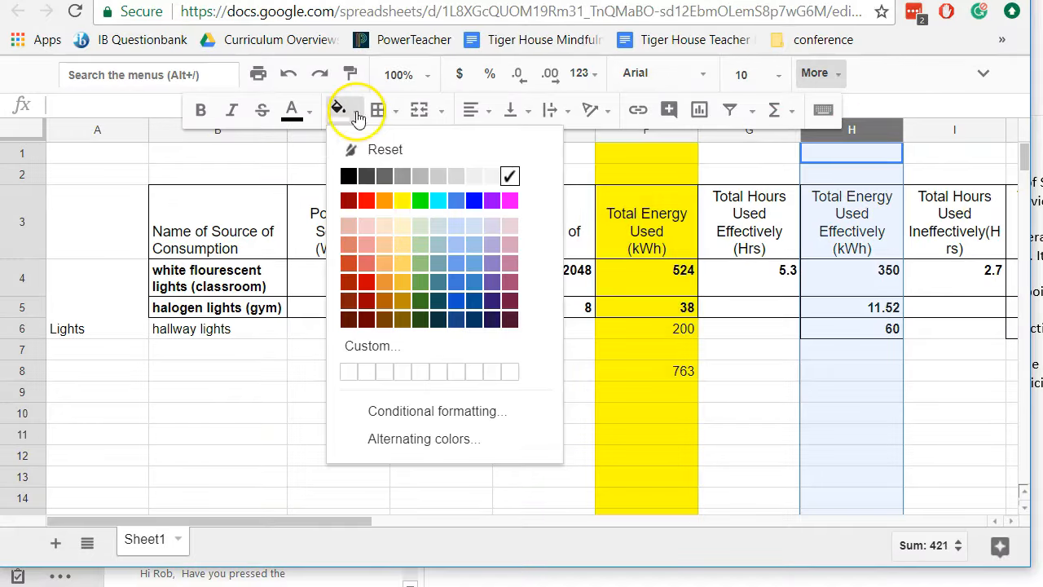
left_click(493, 227)
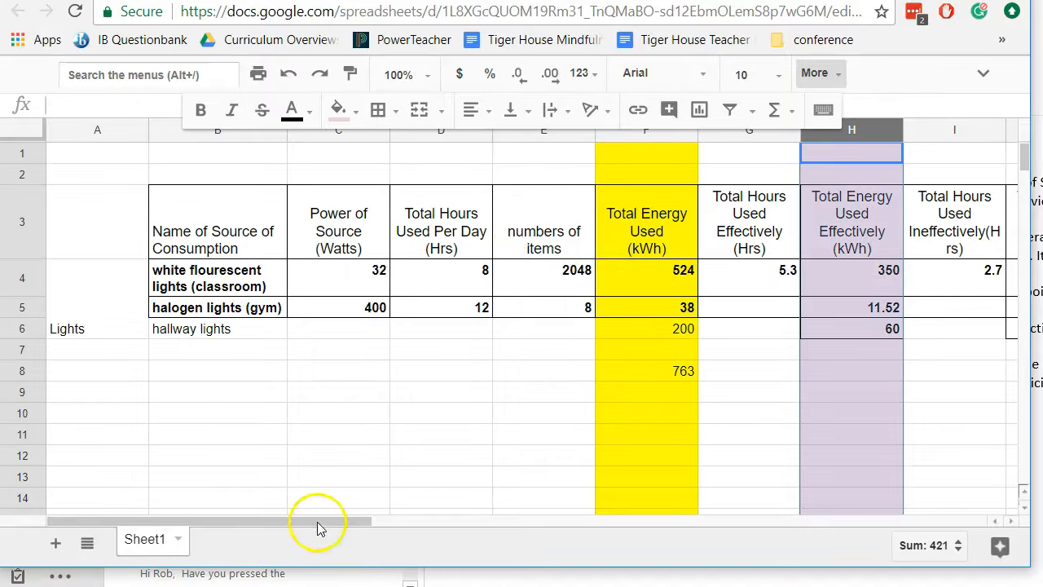
left_click_drag(328, 521, 525, 522)
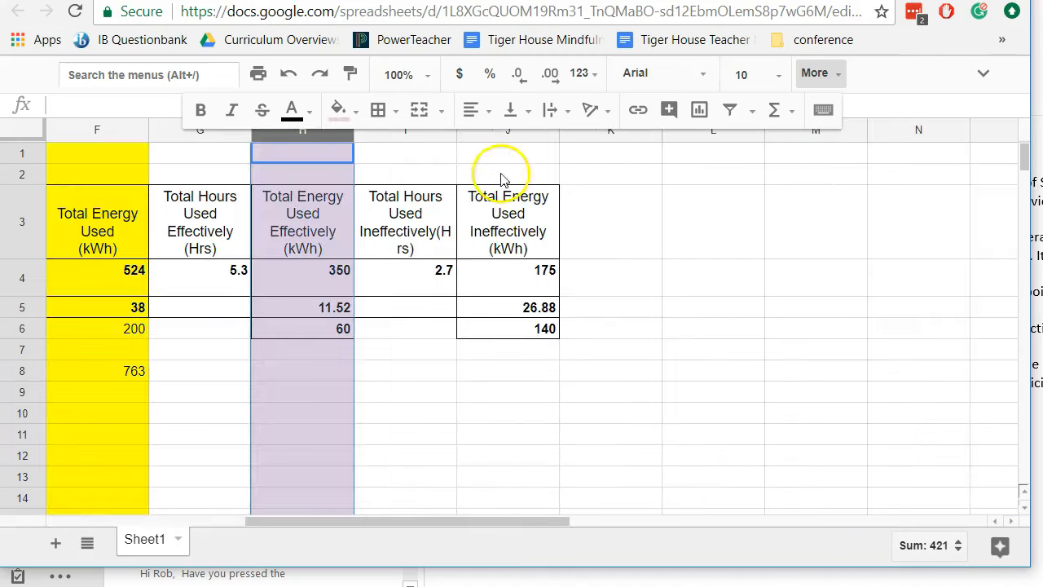
left_click(505, 134)
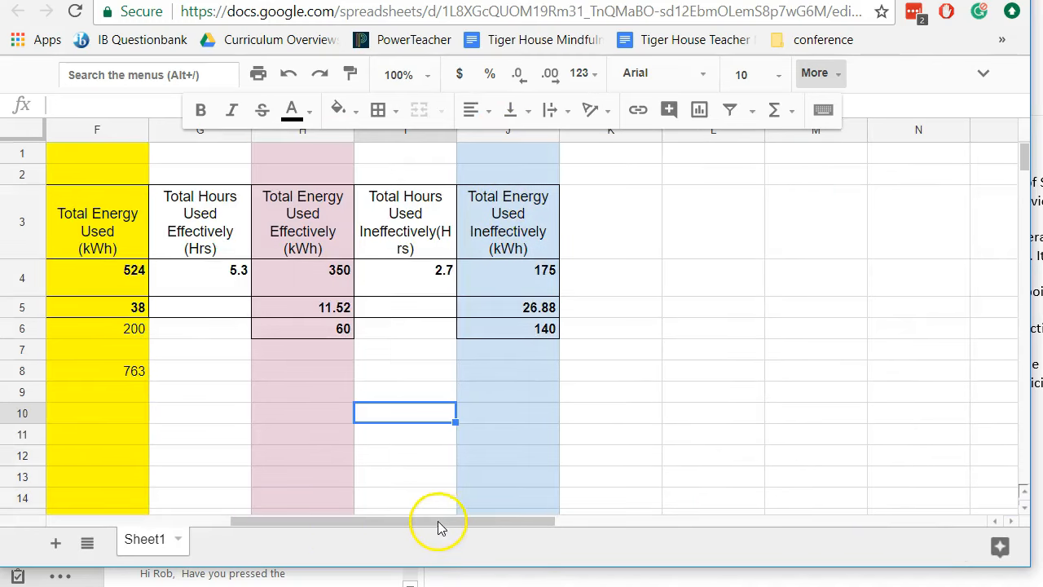
left_click_drag(437, 525, 310, 525)
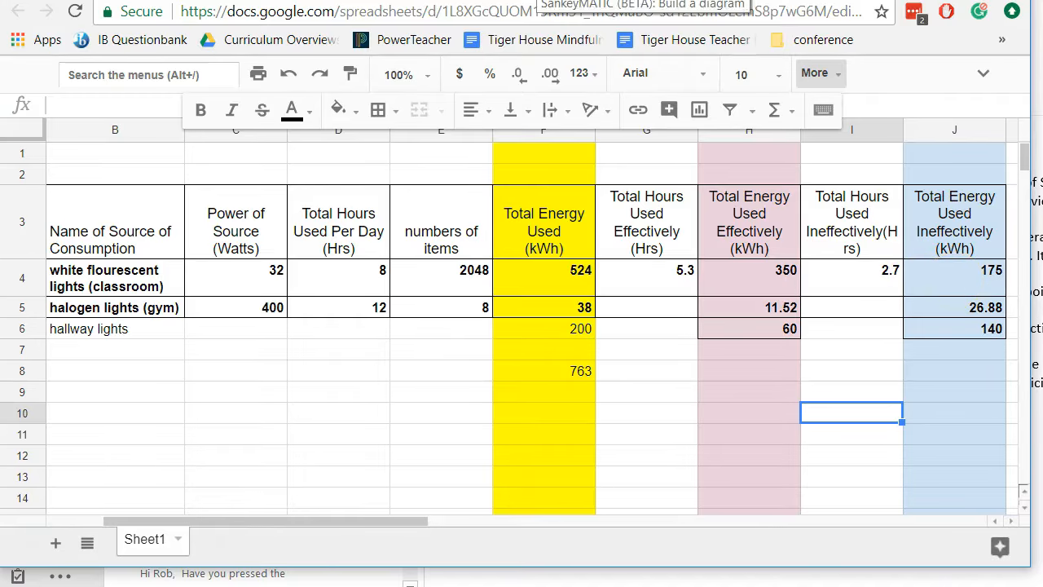
Step: Switch to SankeyMATIC, split classroom lights into flows of 350 to useful and 175 to wasted, and preview the diagram
left_click(541, 1)
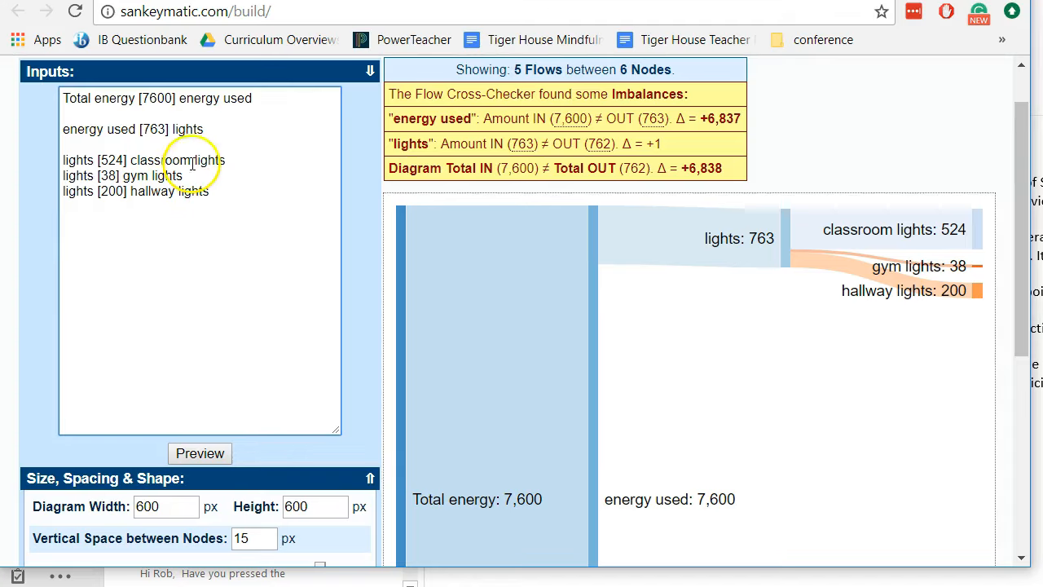
left_click_drag(226, 160, 129, 160)
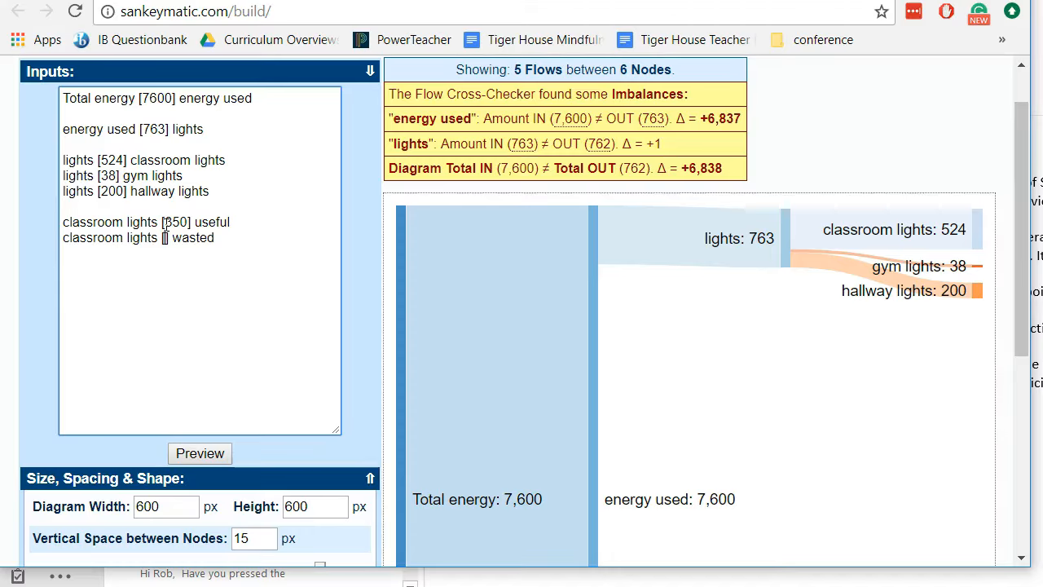
left_click(279, 260)
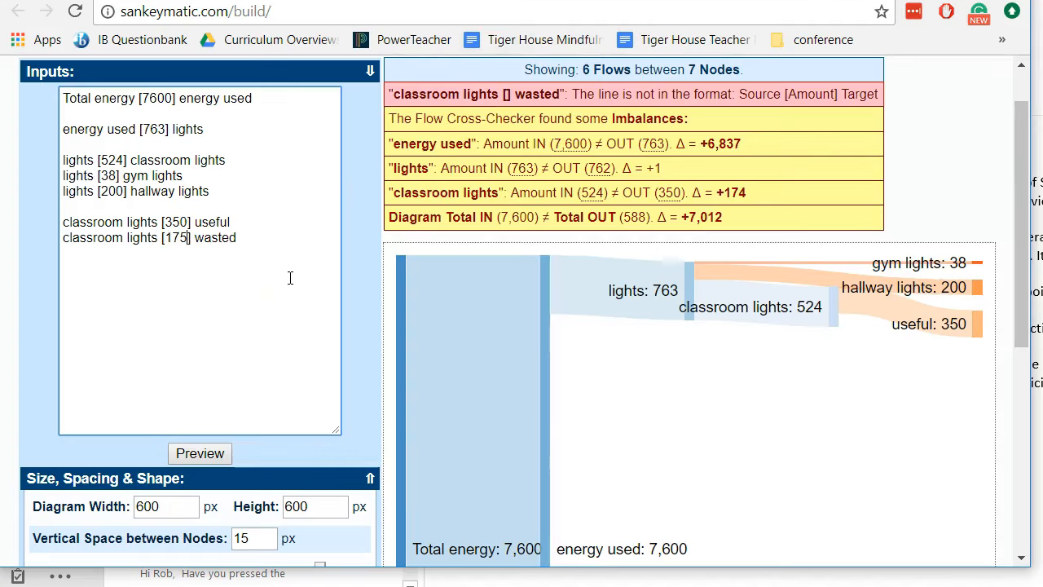
left_click(205, 453)
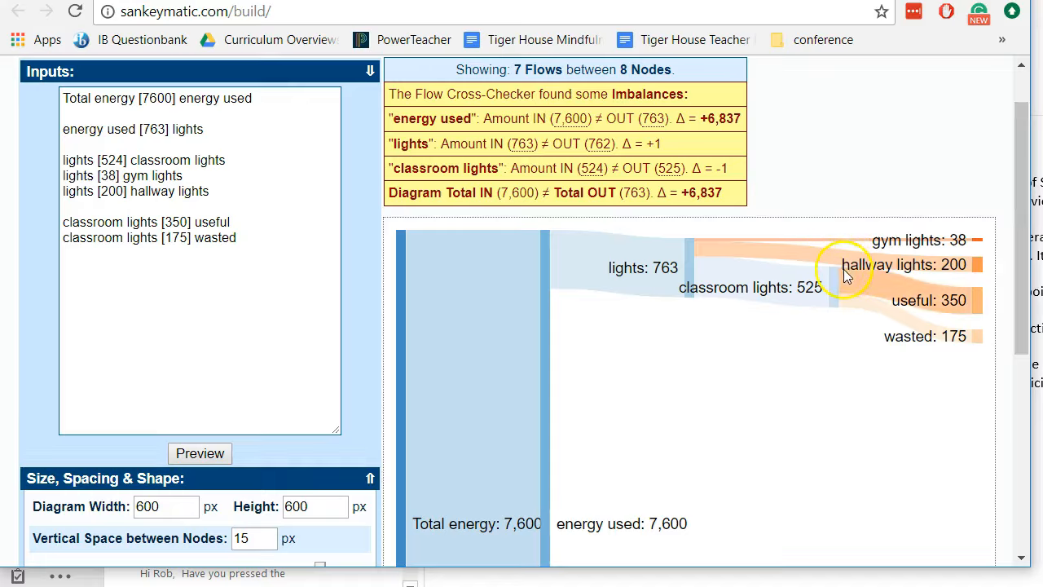
Step: Split gym lights into 11.5 useful and 26.9 wasted and hallway lights into 60 useful and 140 wasted, and preview the diagram
left_click(280, 257)
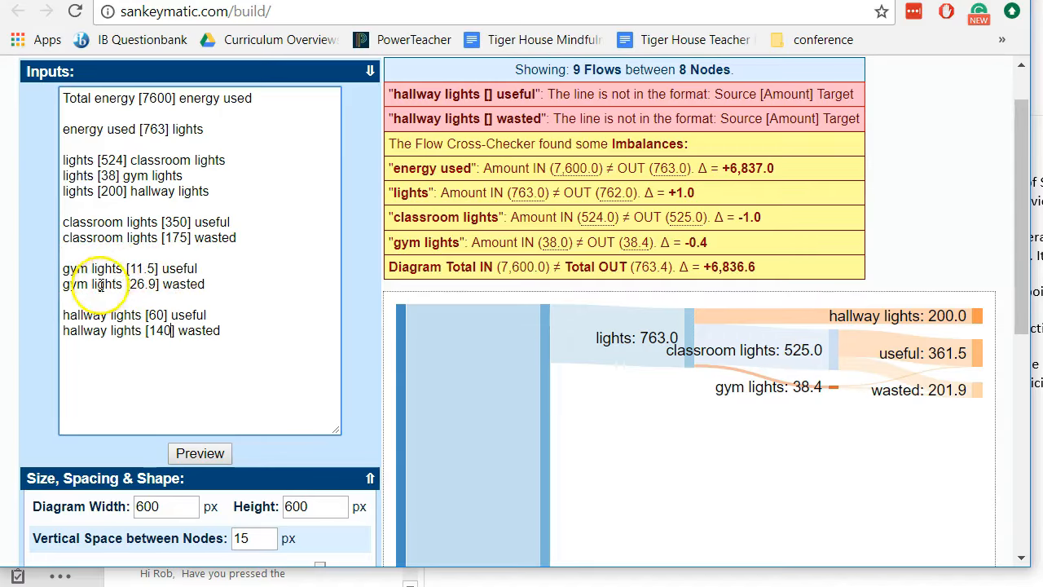
left_click(196, 454)
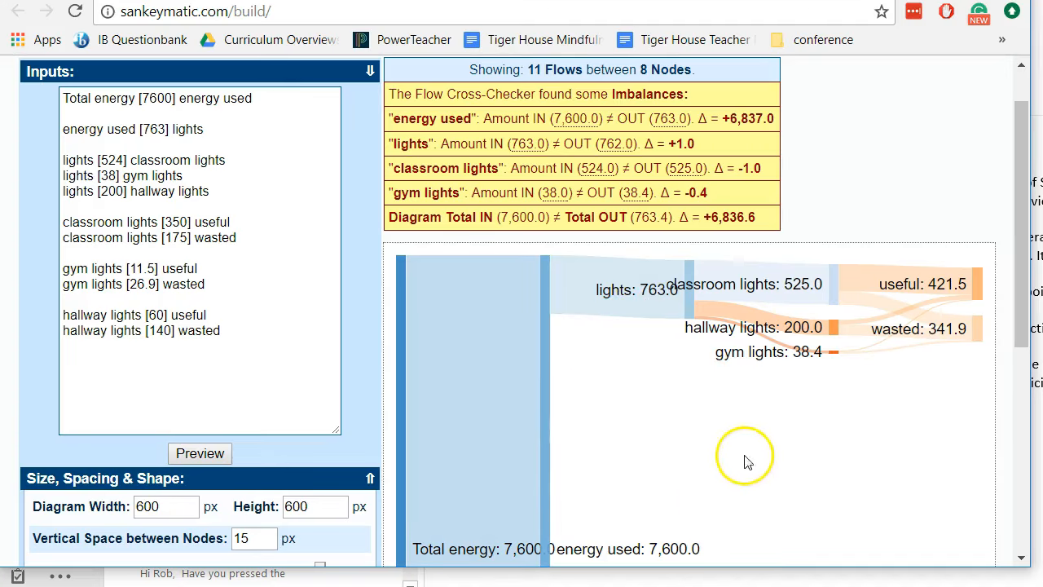
left_click_drag(1023, 312, 1025, 515)
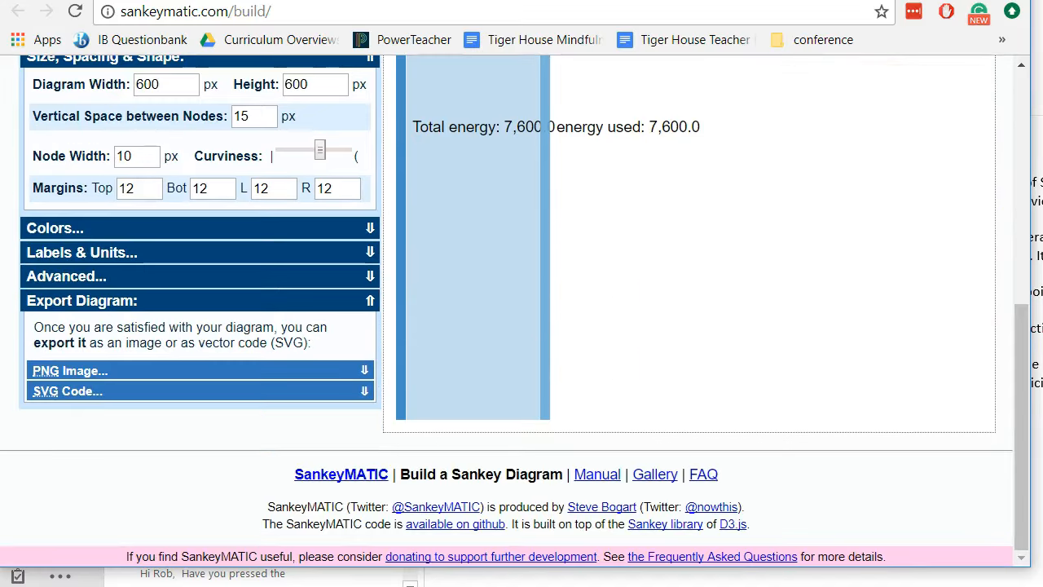